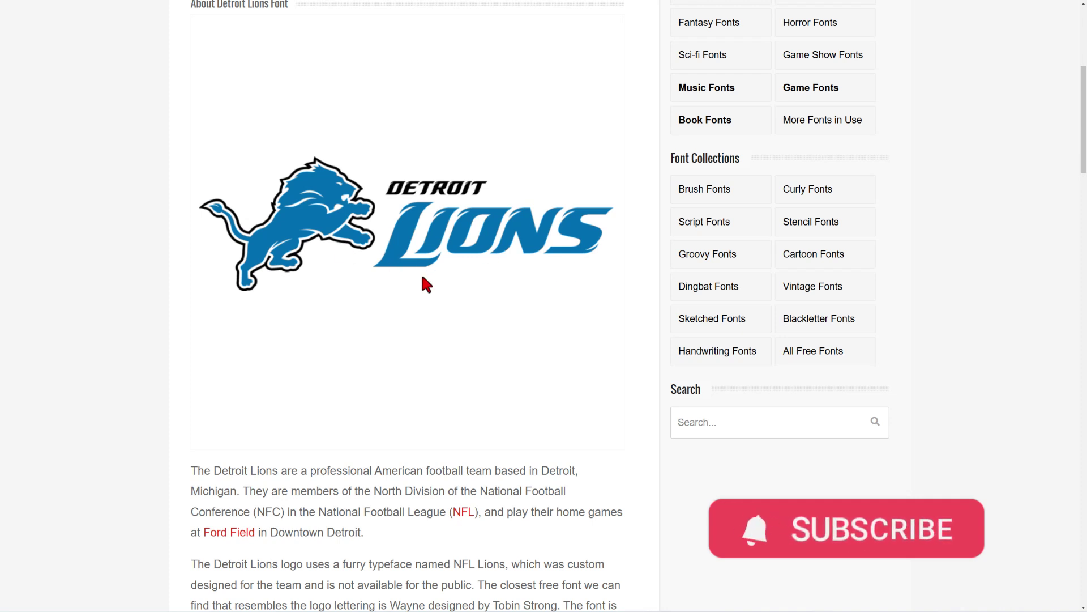
Step: Capture just the LIONS lettering region in Snagit and switch to the Eraser
key(Print)
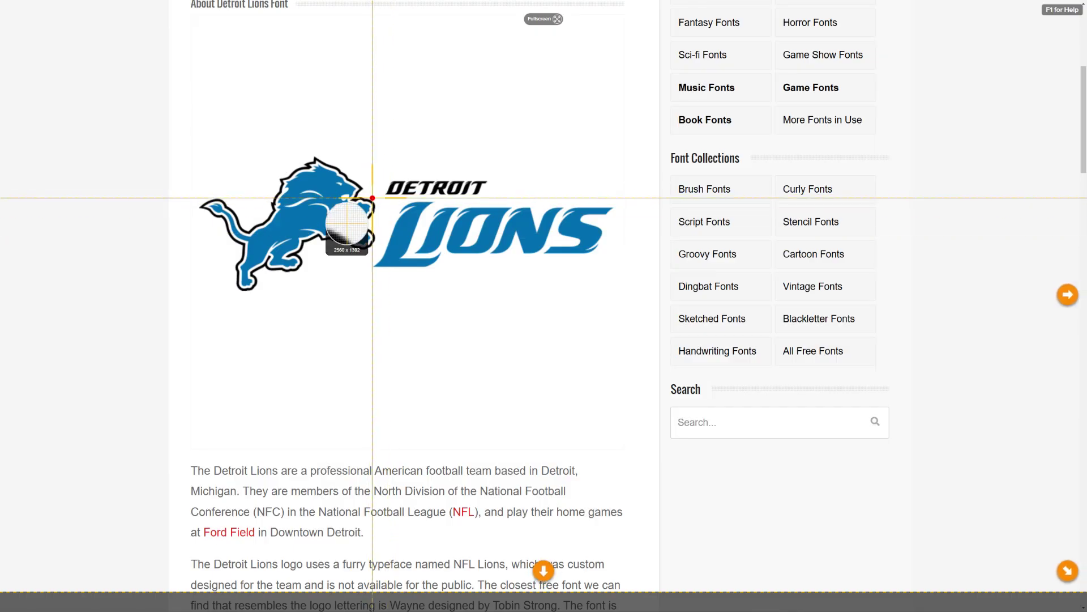
drag(372, 198, 618, 271)
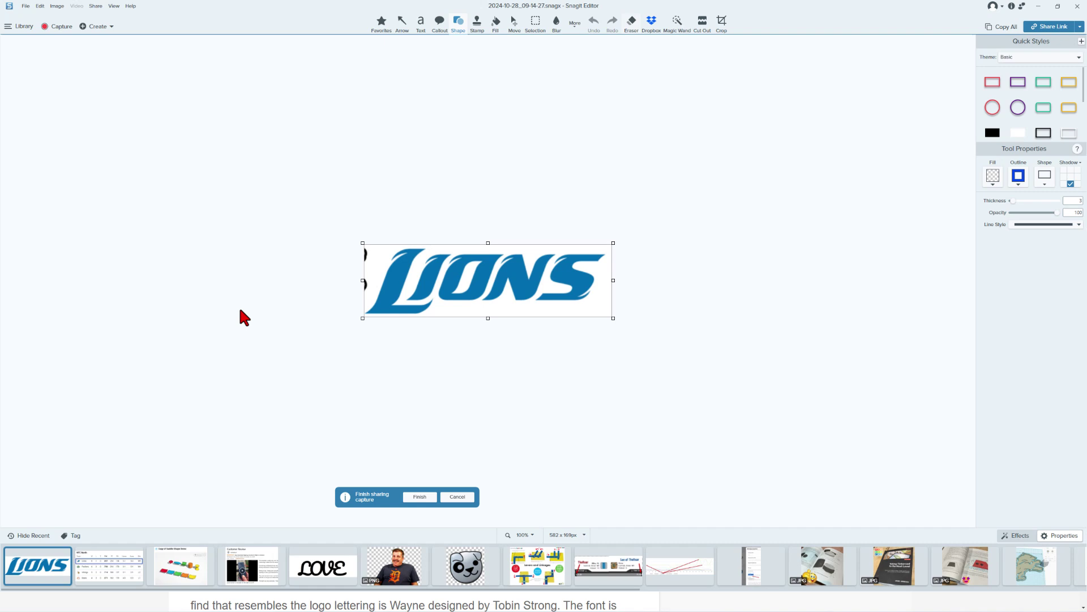
click(57, 6)
click(66, 149)
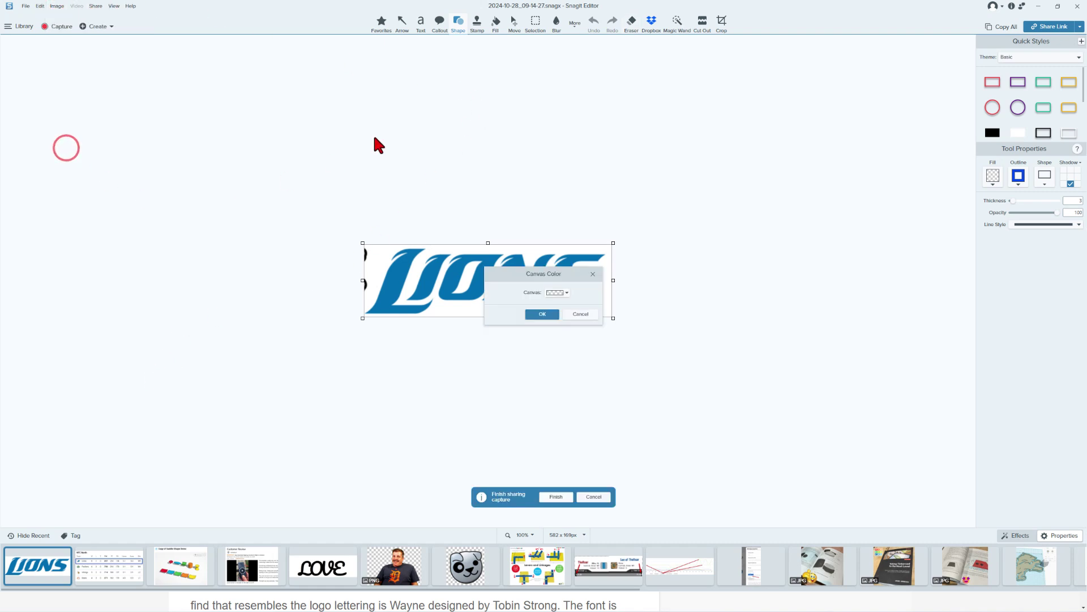
key(Return)
click(632, 23)
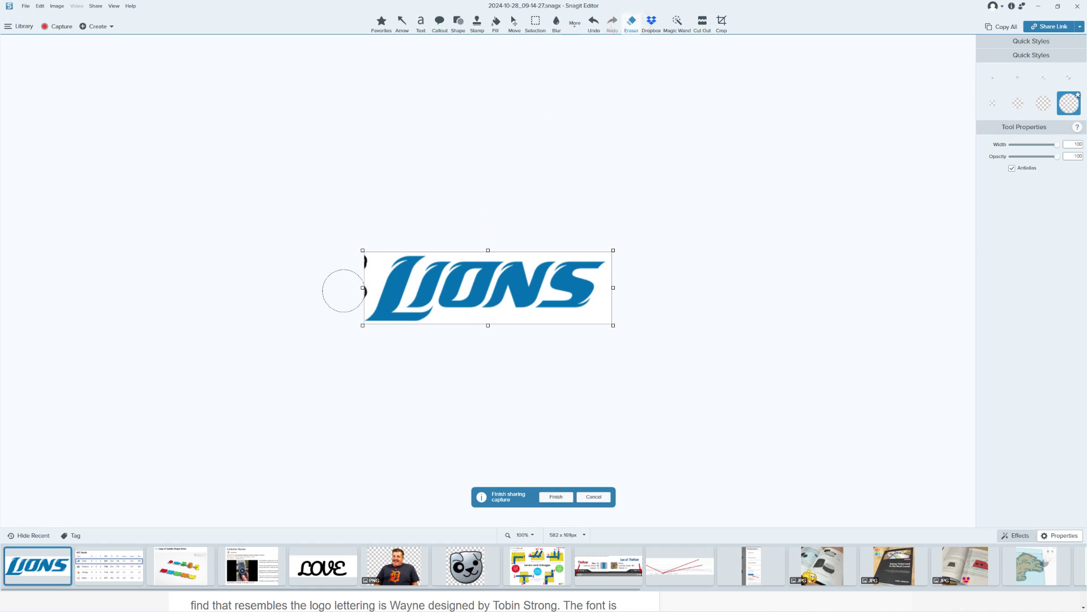
Step: Erase the stray black marks along the logo's left edge and top-left corner, then finish
click(351, 291)
click(355, 269)
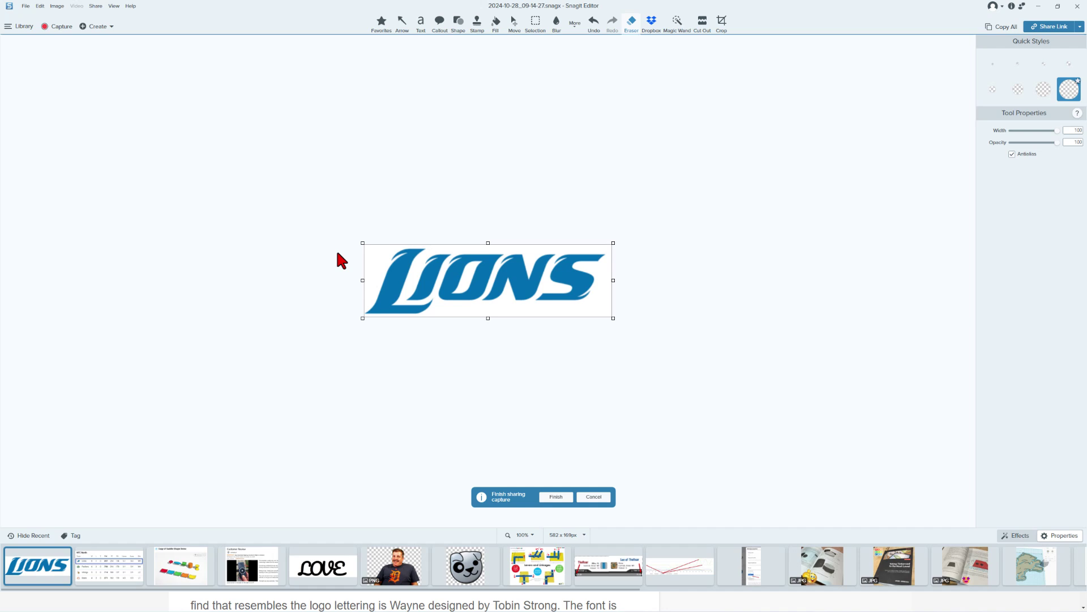
click(364, 250)
click(360, 267)
click(558, 497)
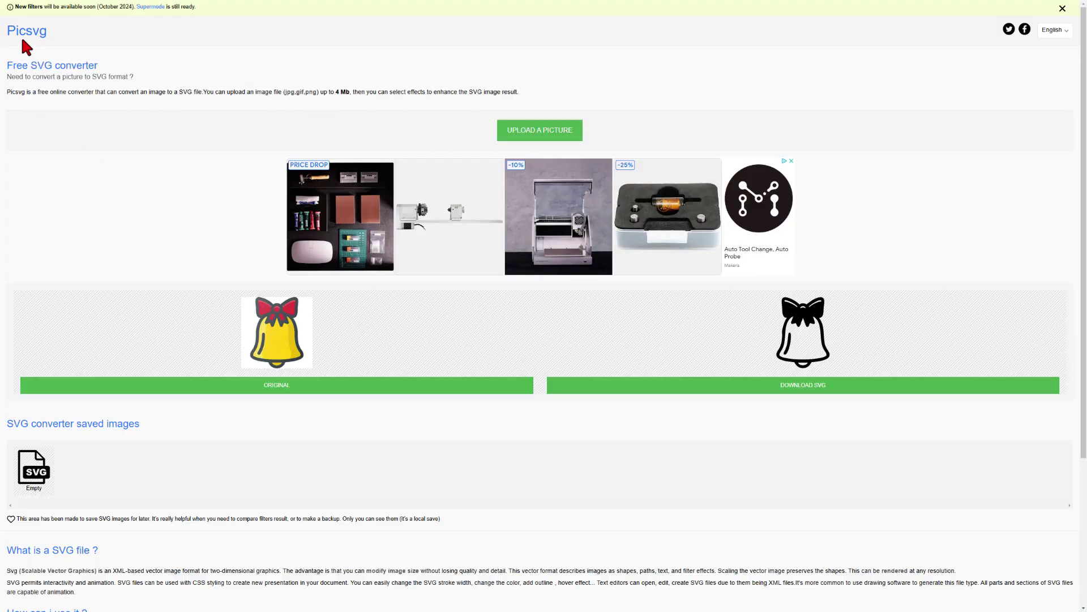
Step: Upload the LIONS capture to Picsvg and apply the Internal 2 filter
click(536, 131)
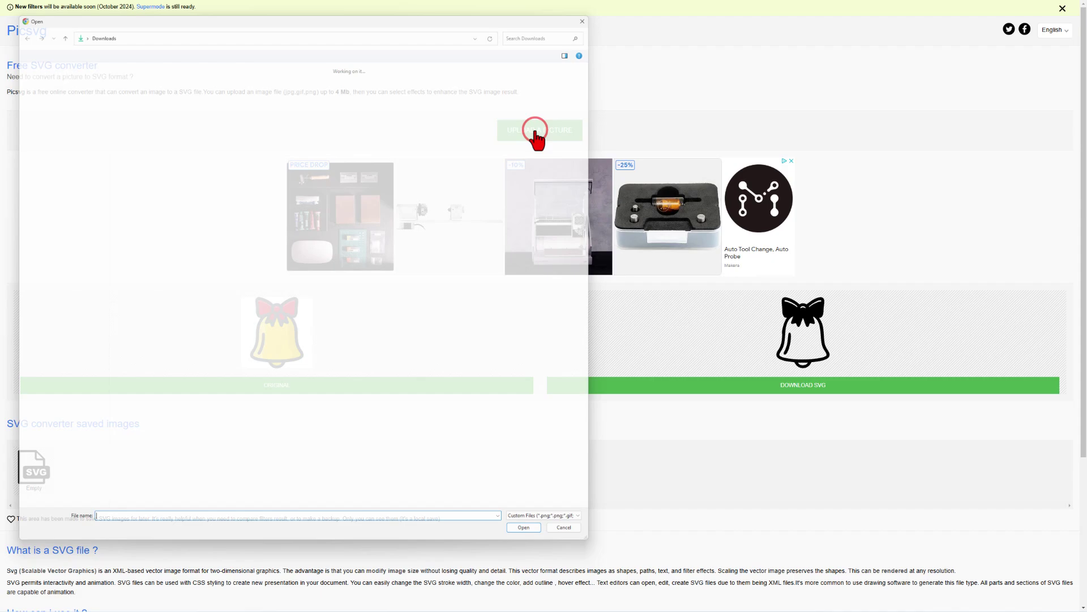
double_click(129, 109)
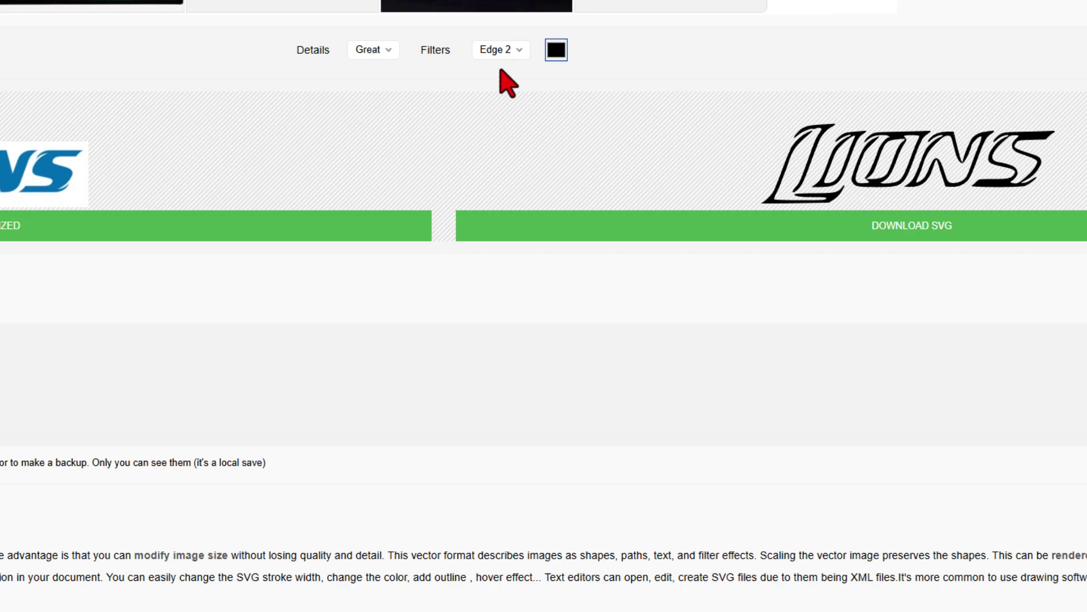
click(498, 50)
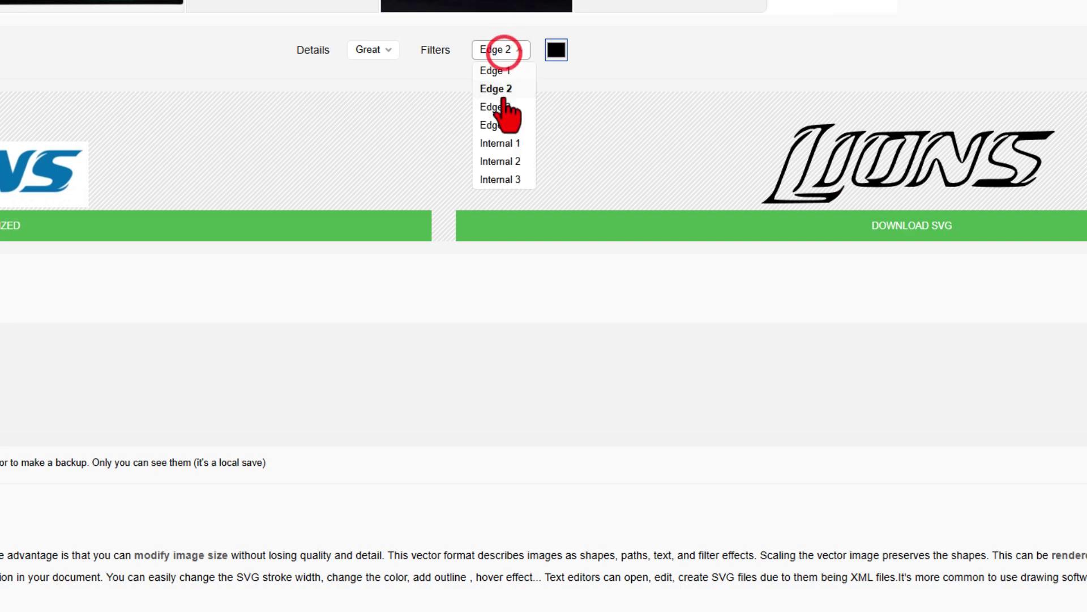
click(501, 160)
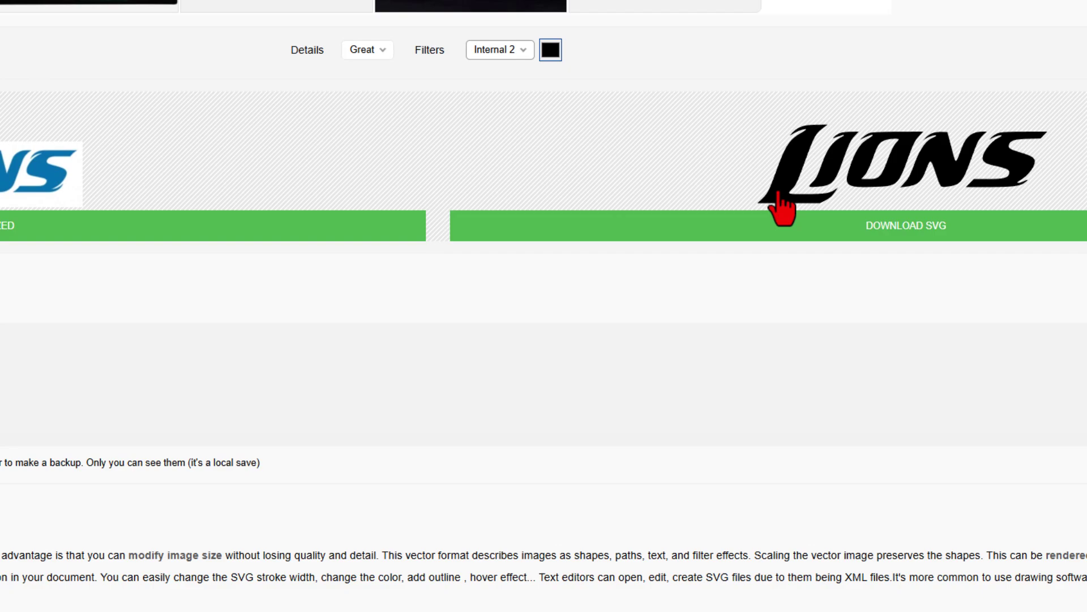
Step: Download the converted SVG and save it as llogo.svg
click(890, 232)
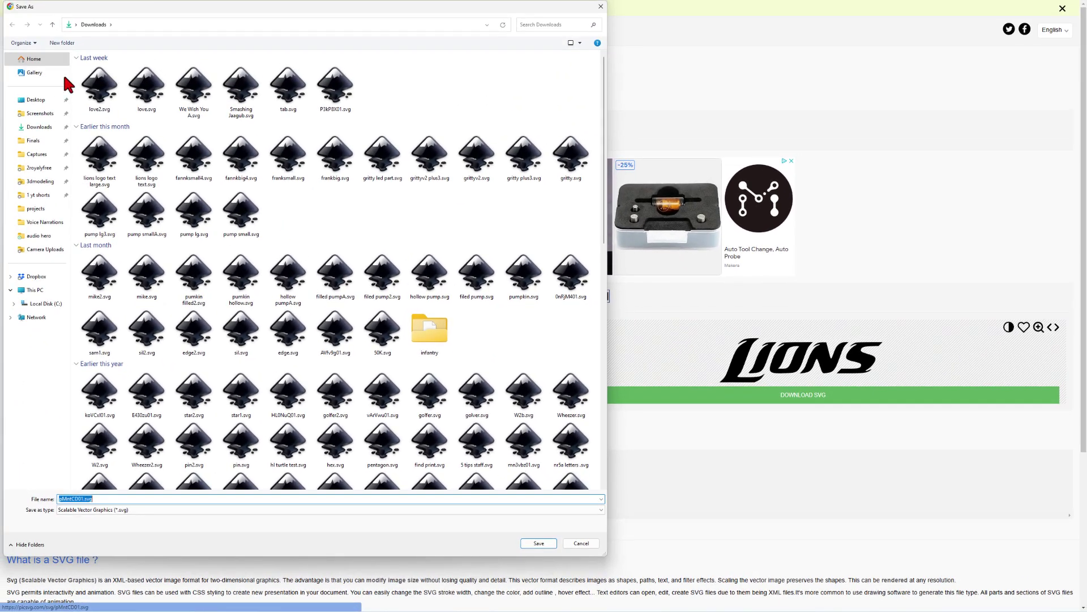
click(2, 475)
double_click(77, 499)
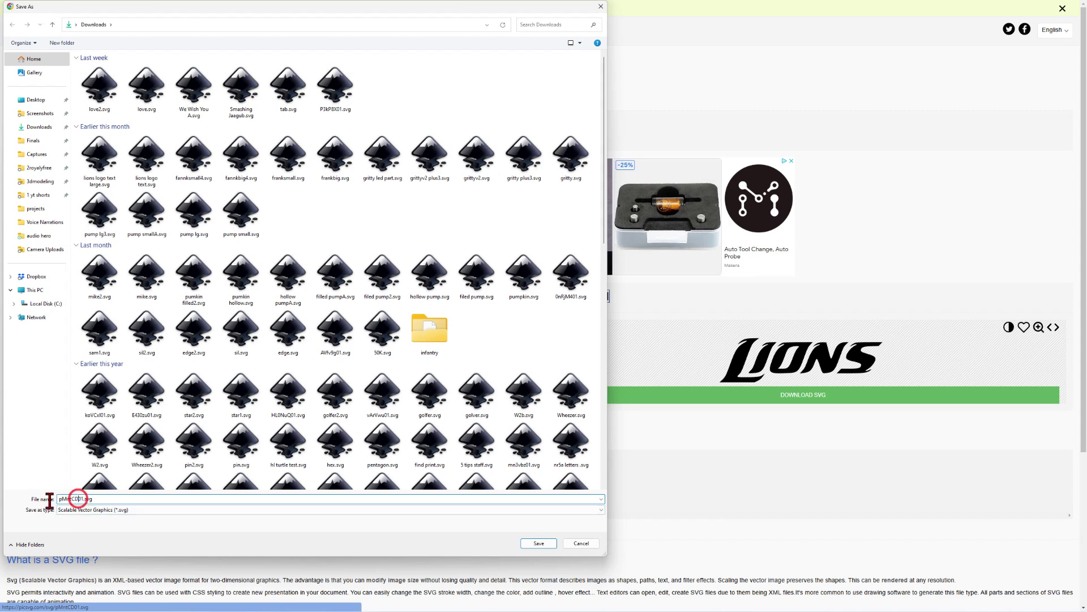
text(llogo)
key(Return)
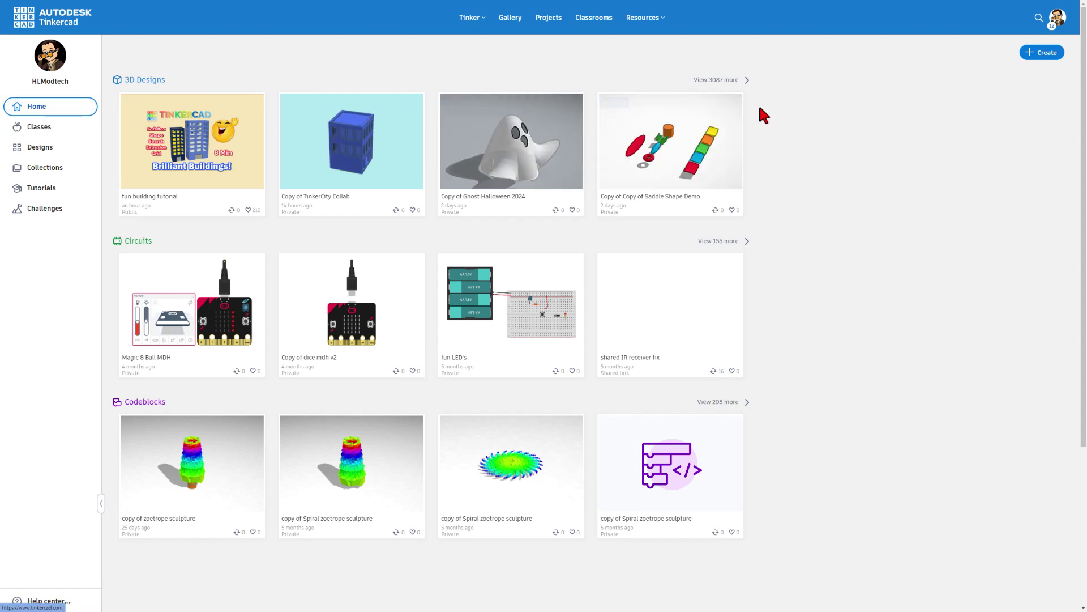
Step: Create a new 3D design and rename it 'llons kc 5'
click(1037, 53)
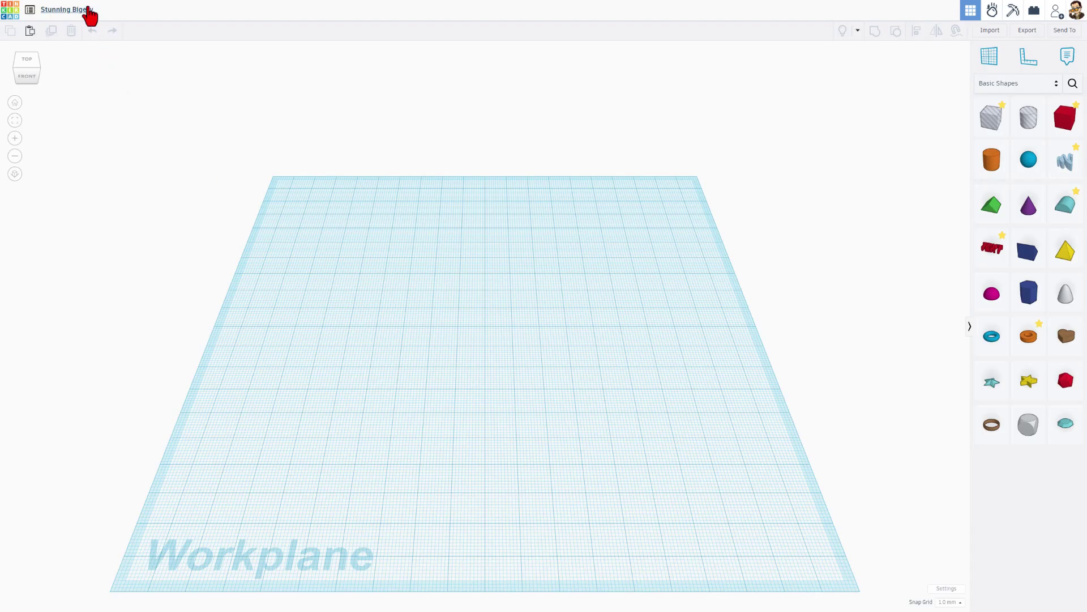
click(88, 10)
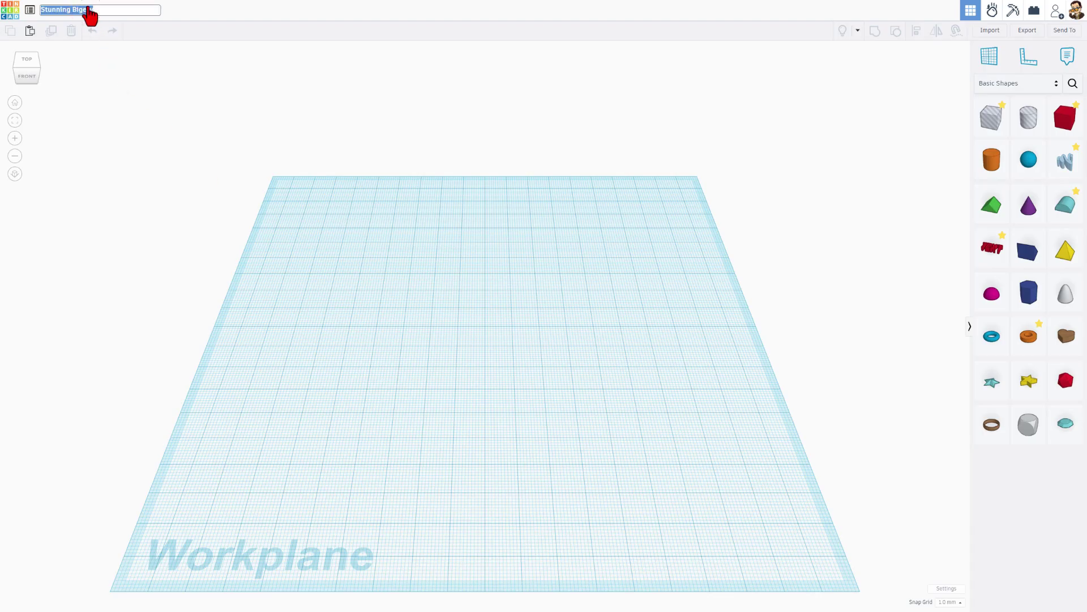
text(llons kc 5)
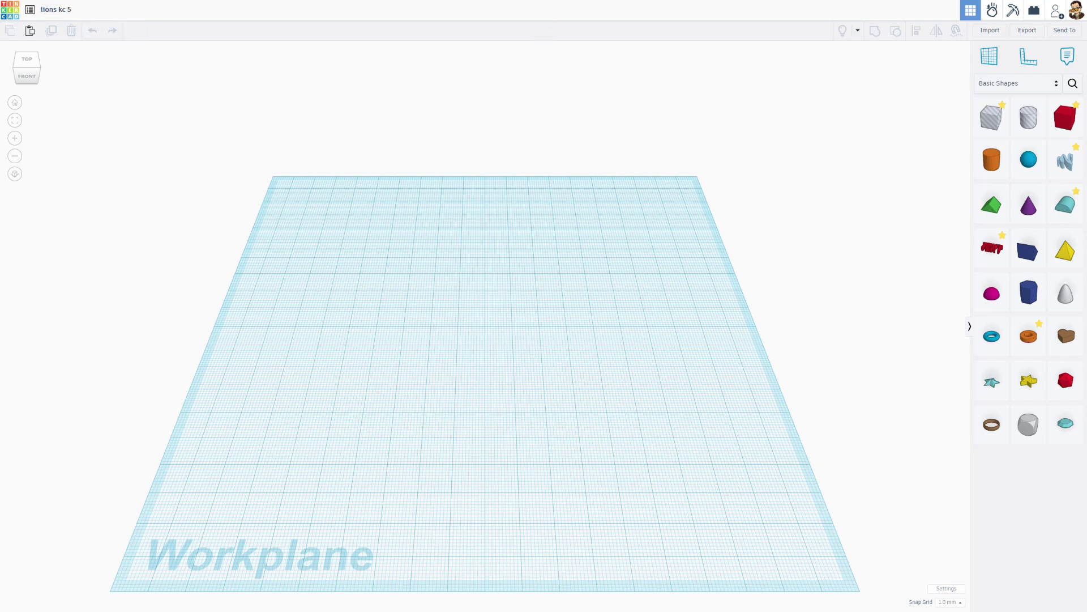
Step: Import llogo.svg from Downloads as a 3D LIONS shape 65 wide
click(989, 30)
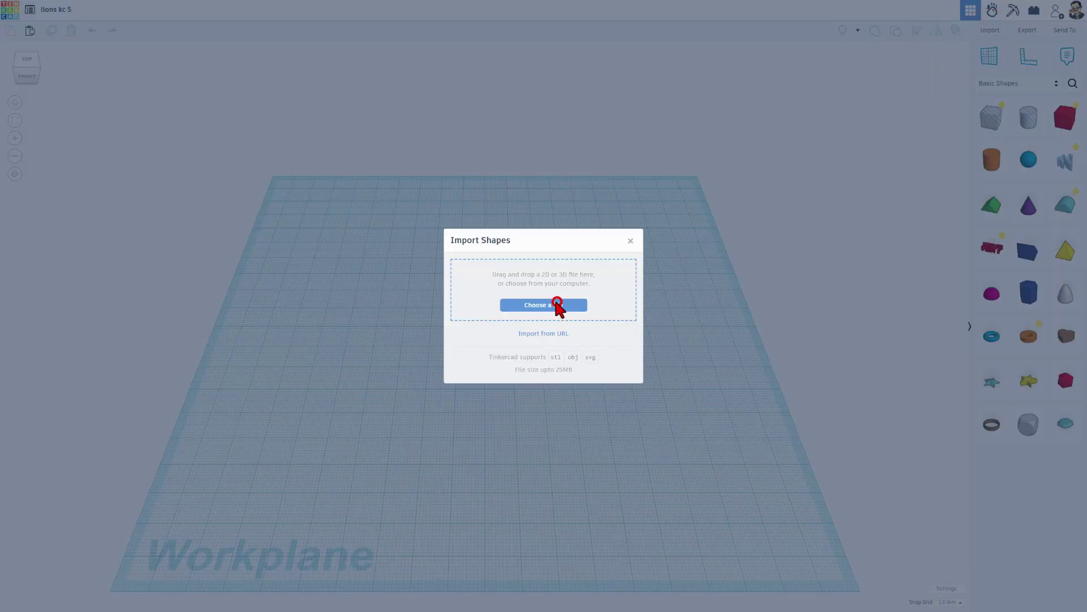
click(557, 305)
click(37, 127)
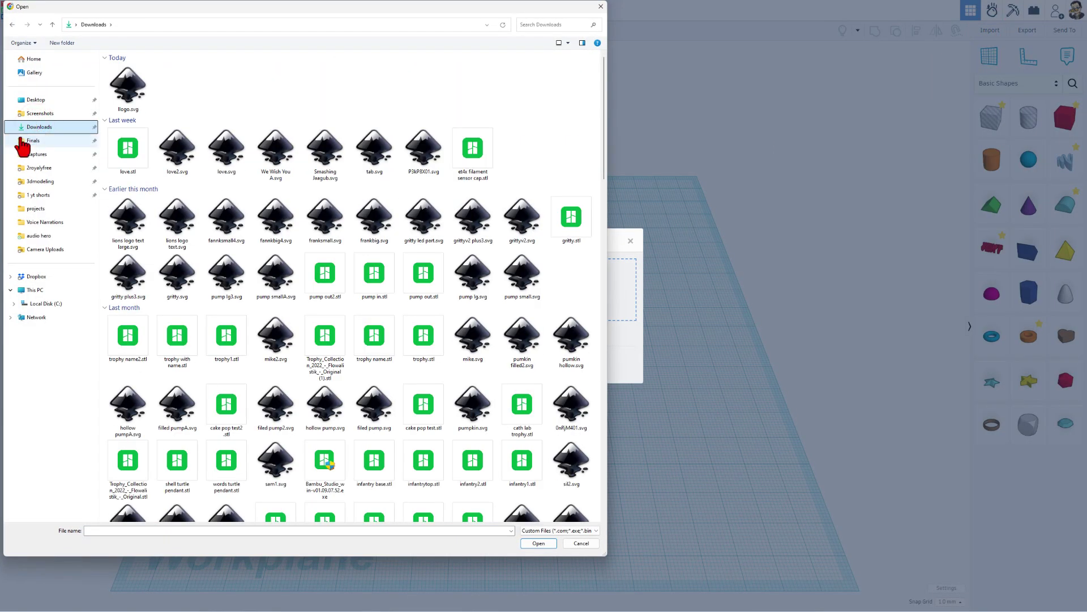
click(129, 91)
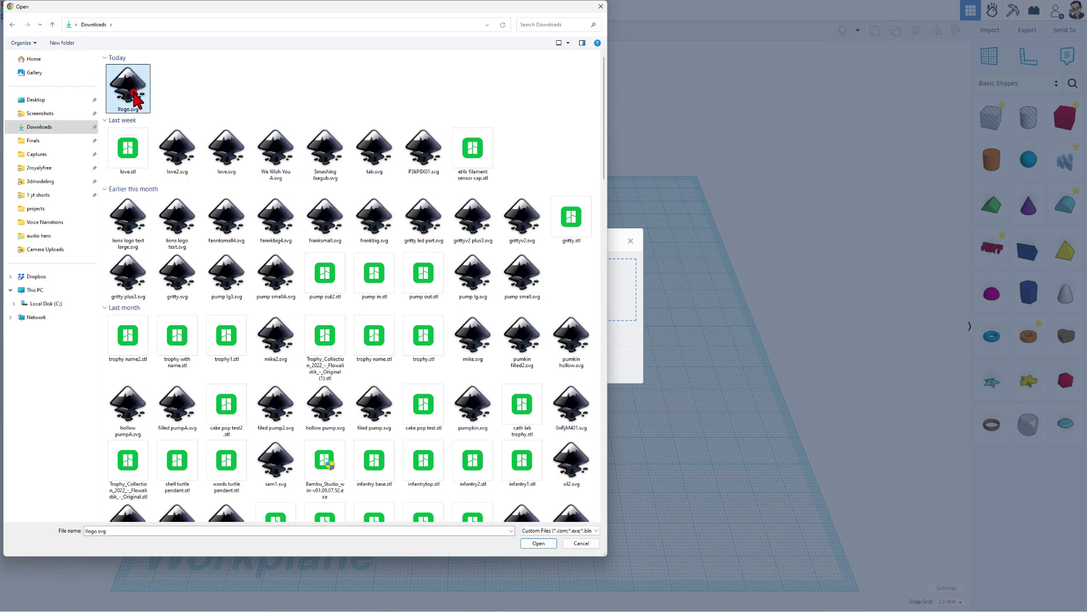
click(538, 543)
click(529, 294)
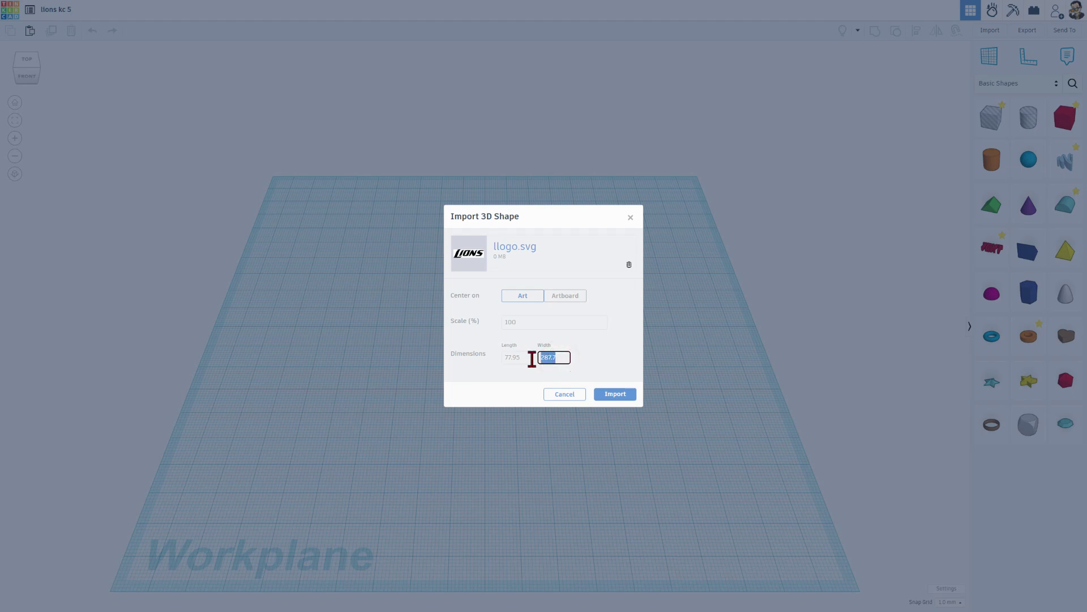
text(65)
click(605, 395)
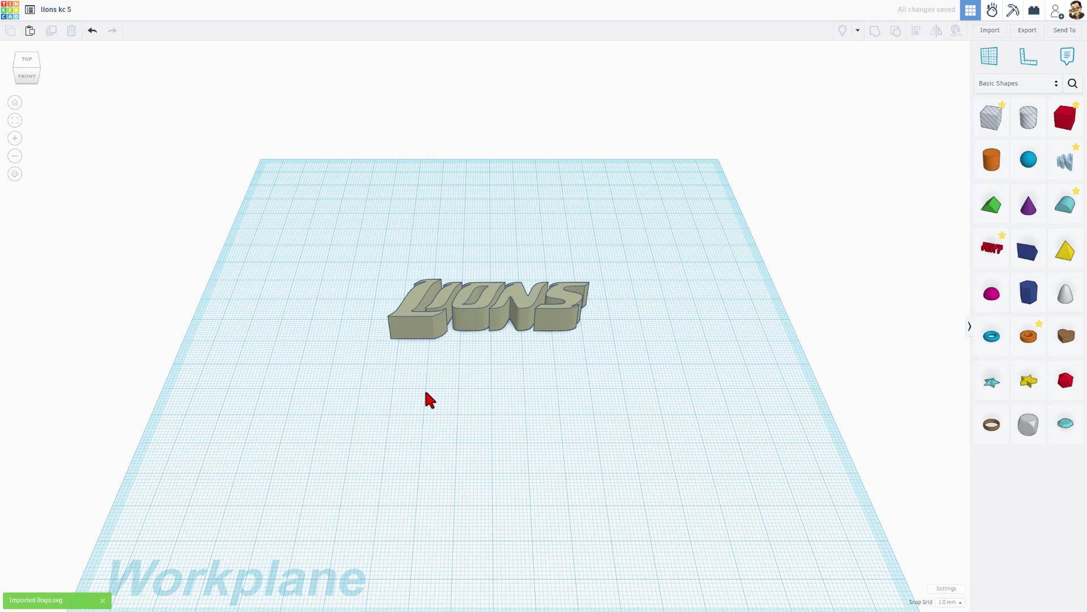
Step: Select the LIONS shape and duplicate it in place
right_drag(449, 311, 439, 368)
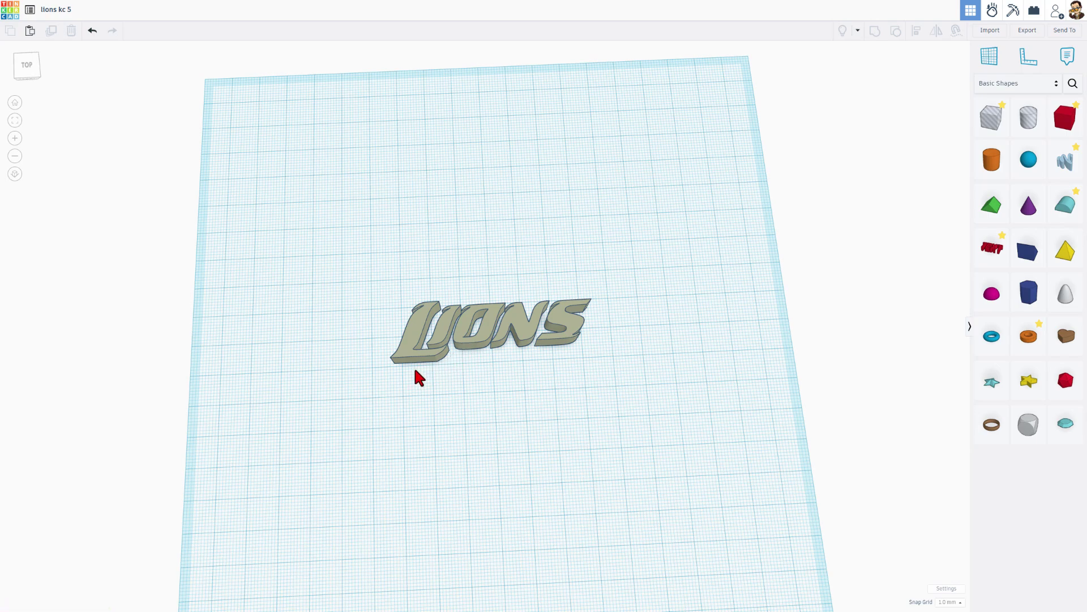
click(563, 337)
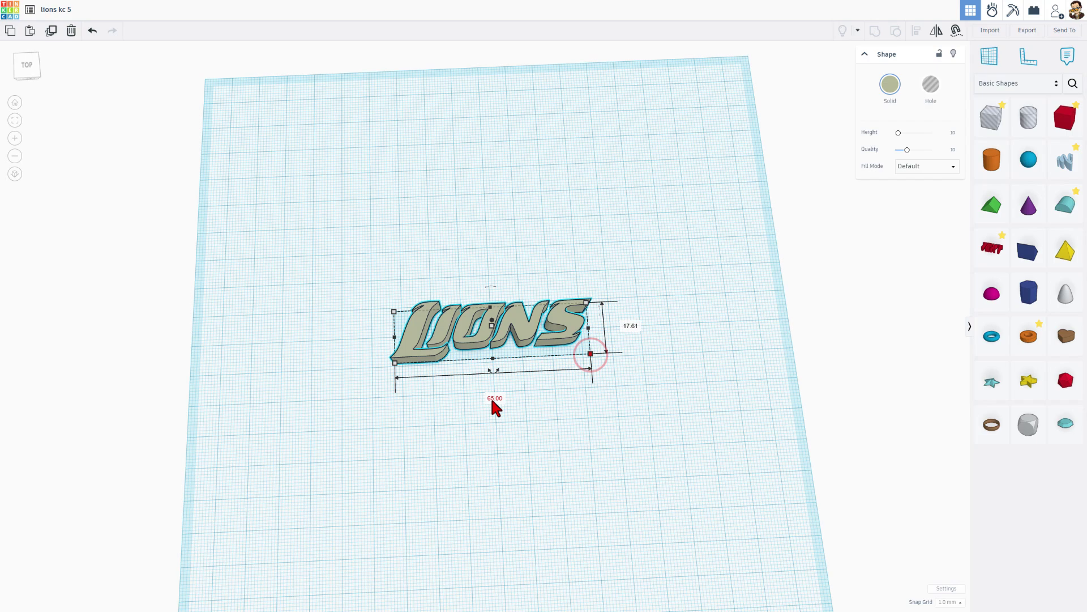
click(516, 328)
key(ctrl+d)
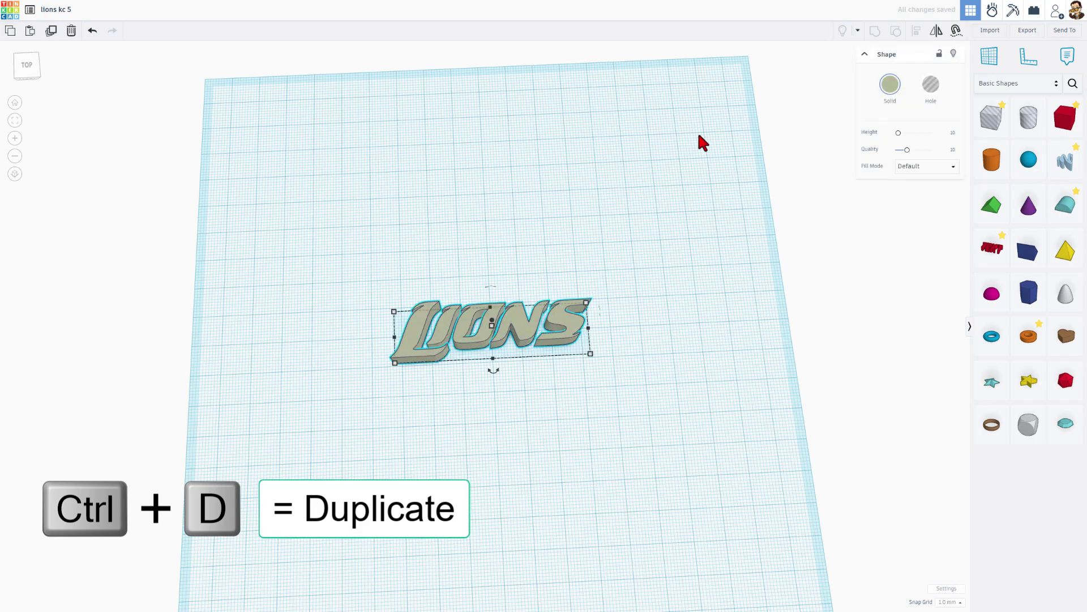
Step: Give the shape Outer Line fill, line width 2, round corners and Quality 24
click(920, 166)
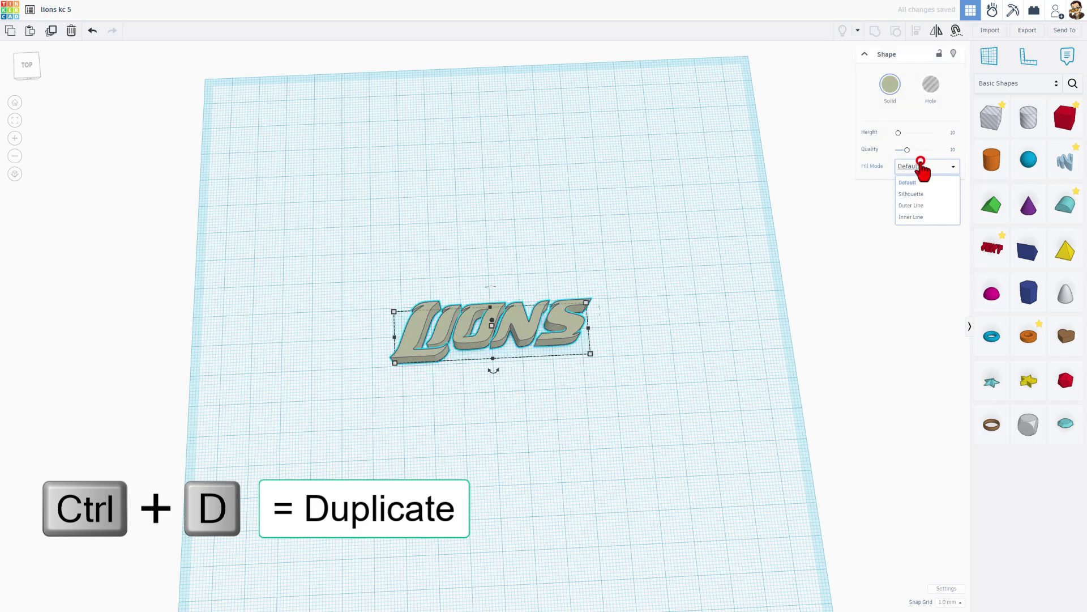
click(918, 205)
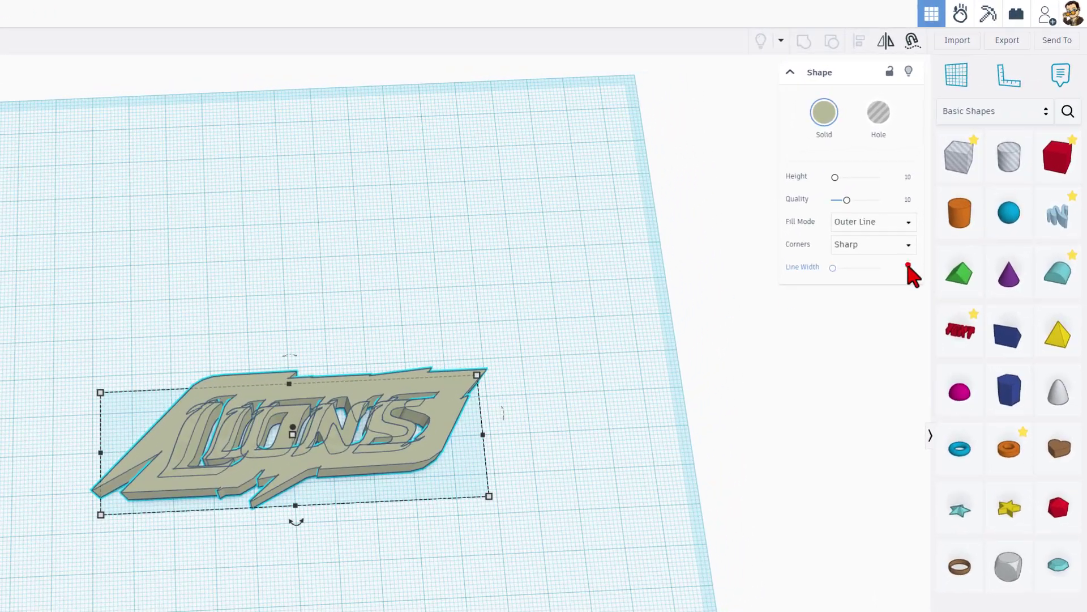
click(954, 201)
text(2)
click(886, 244)
click(863, 266)
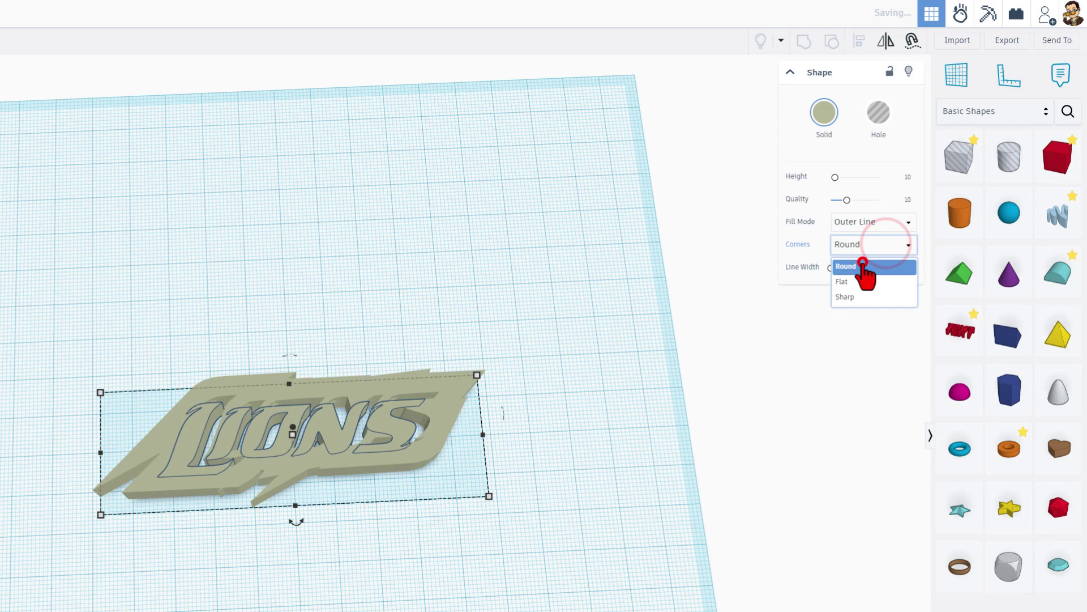
drag(847, 200, 905, 205)
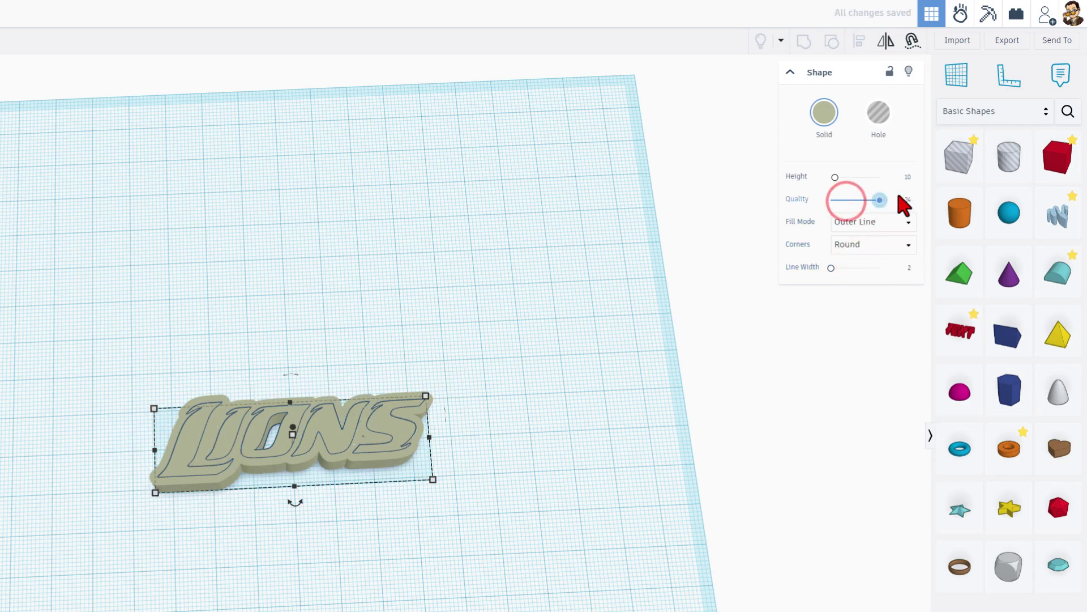
scroll(266, 426, up, 1)
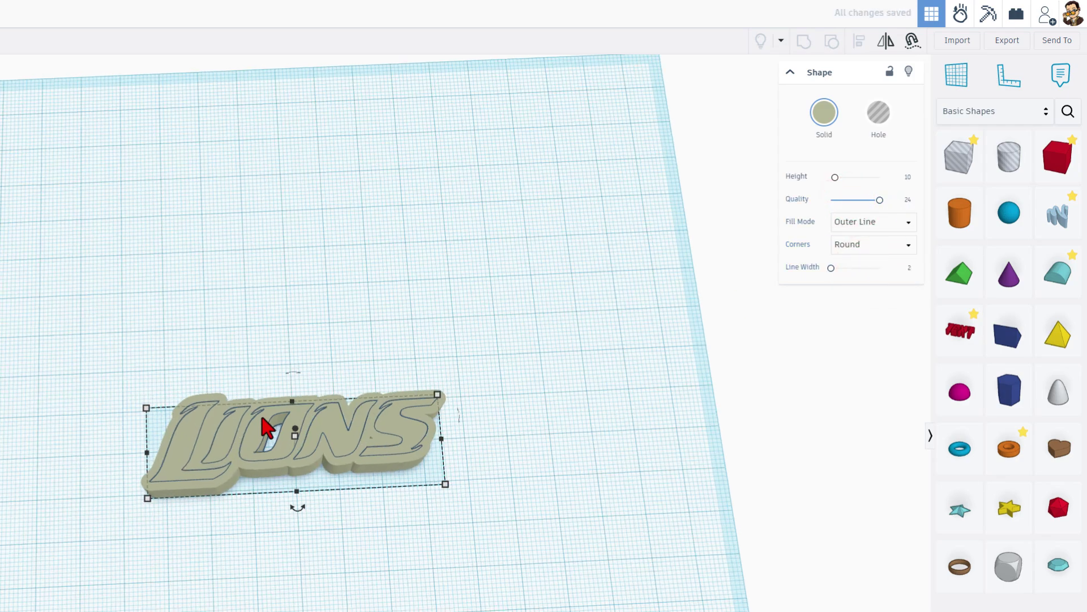
scroll(266, 426, up, 2)
right_drag(262, 444, 235, 376)
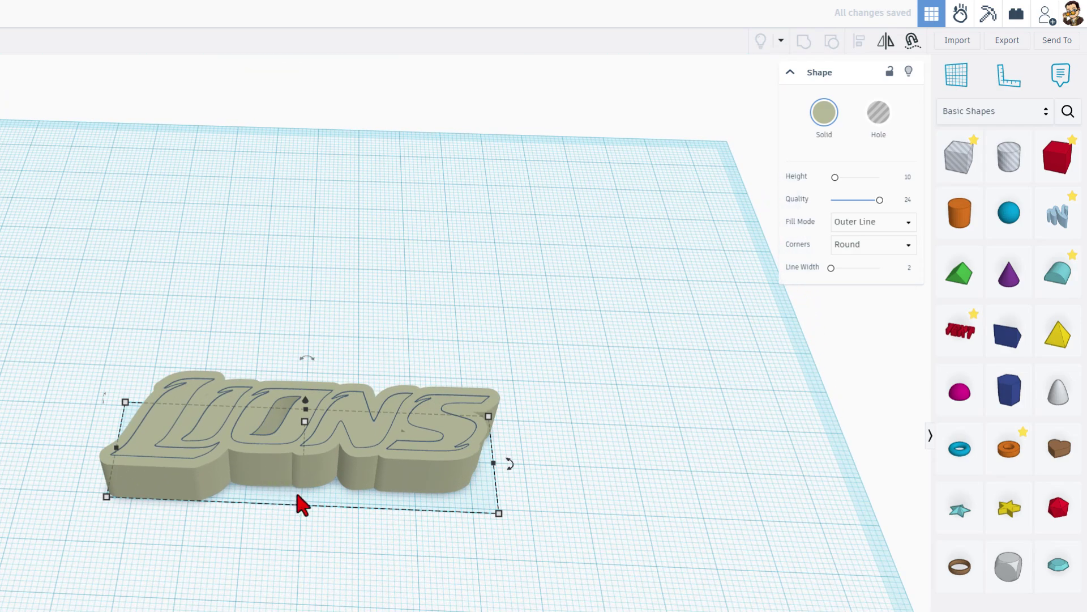
click(297, 499)
click(302, 478)
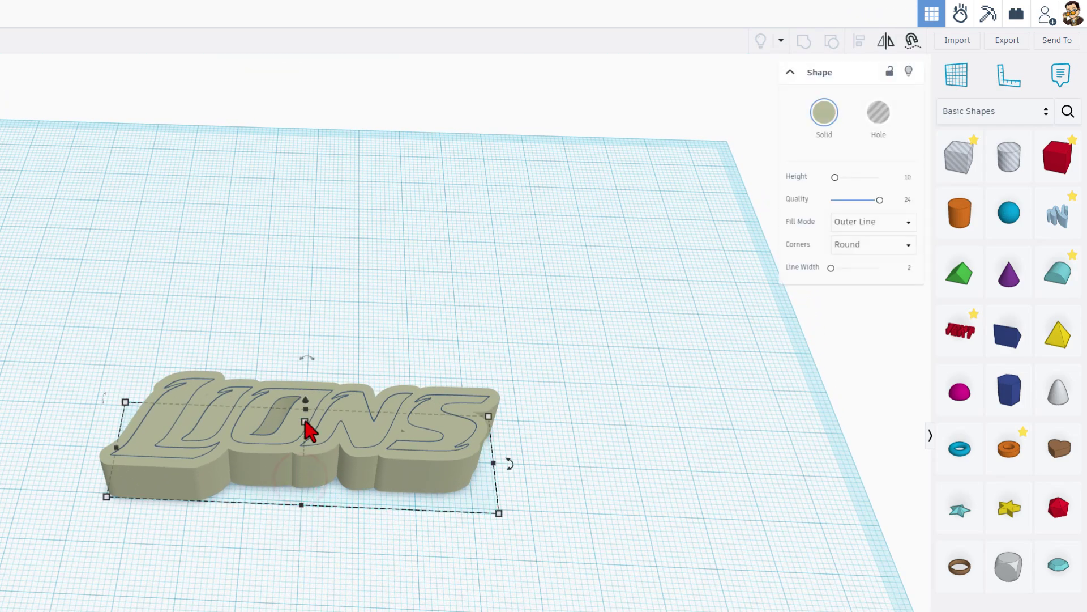
Step: Lower the base plate to 2.00 high and make the LIONS letters much shorter
drag(305, 422, 308, 449)
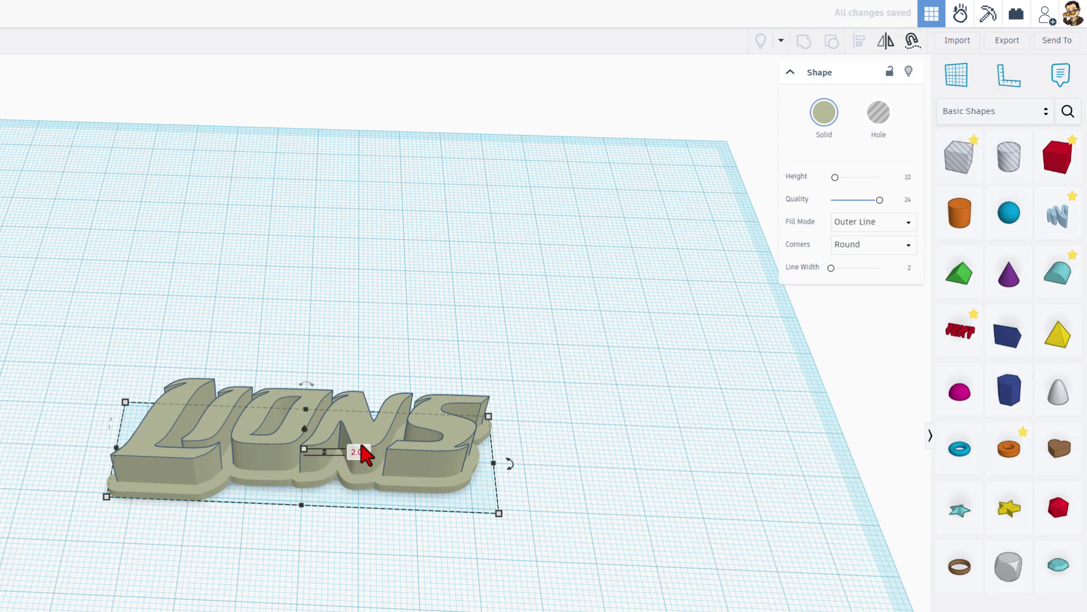
click(302, 528)
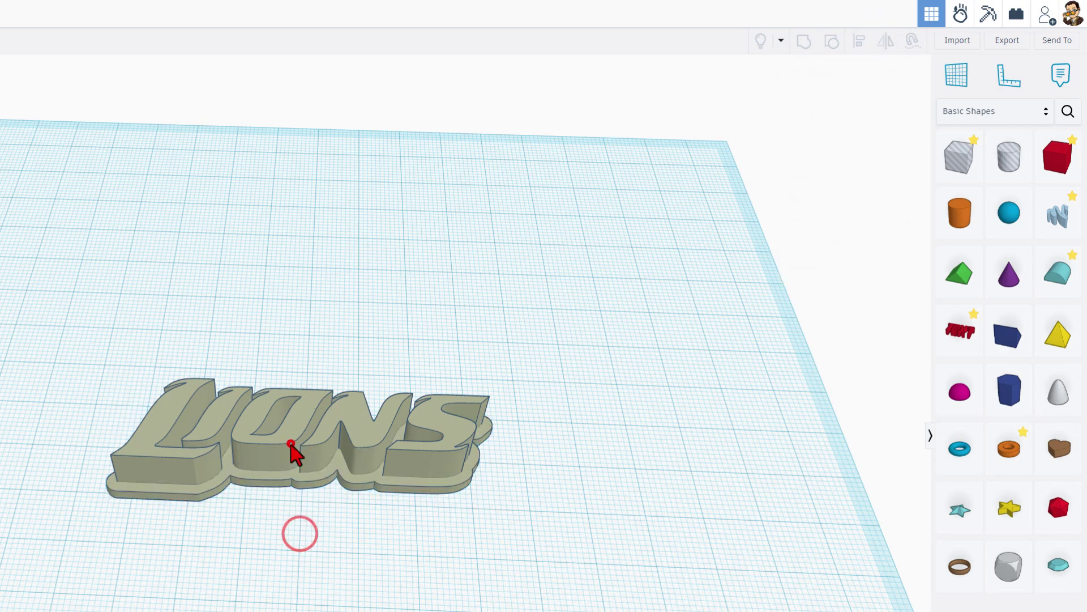
click(290, 443)
drag(305, 426, 305, 449)
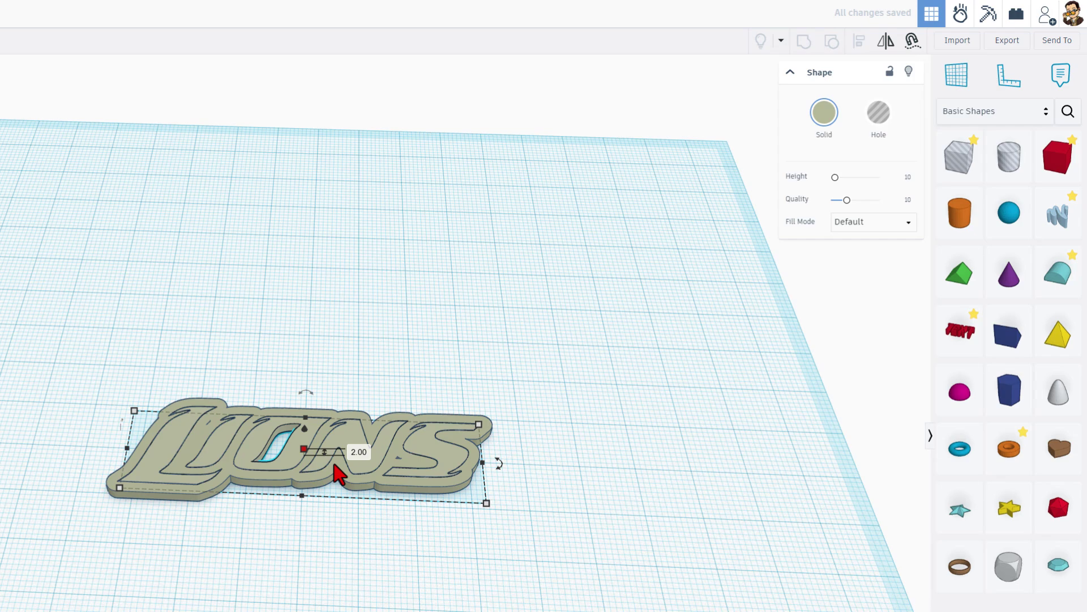
Step: Switch the LIONS outline shape's fill mode to Silhouette
click(320, 518)
scroll(296, 487, up, 5)
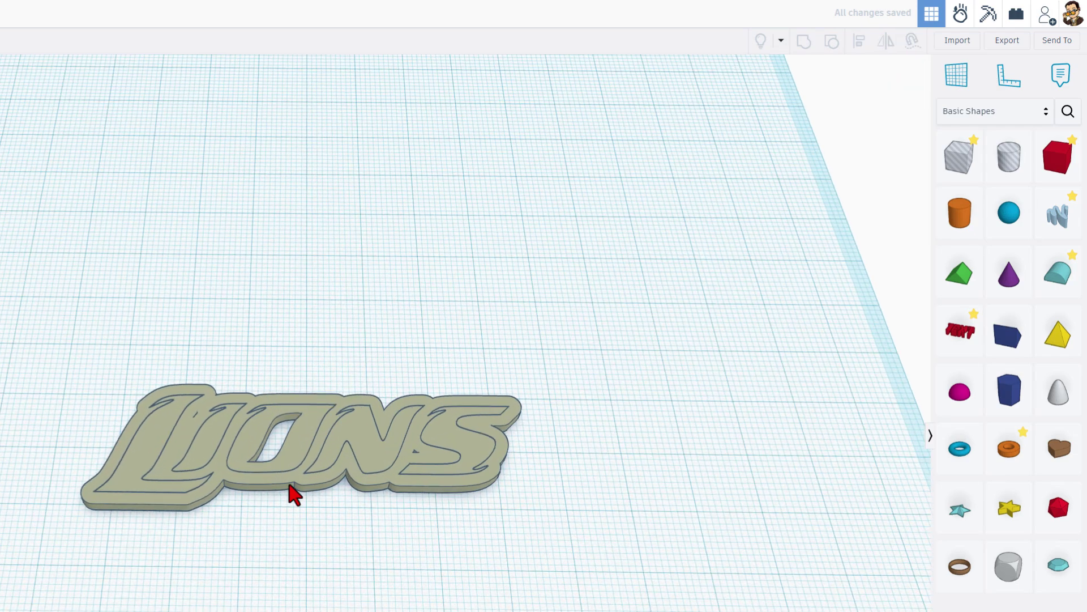
click(337, 409)
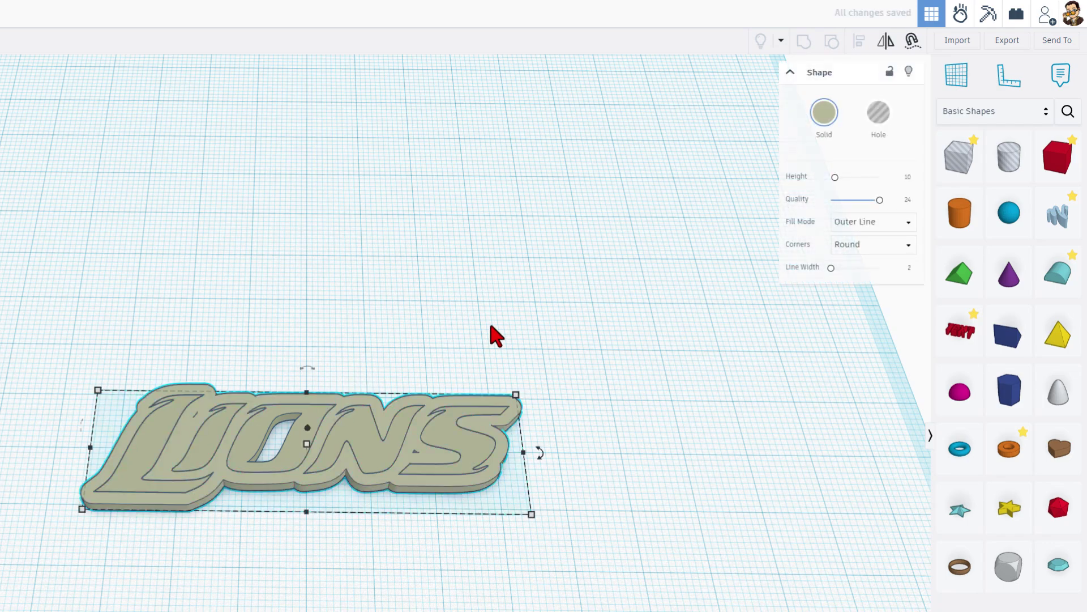
click(843, 225)
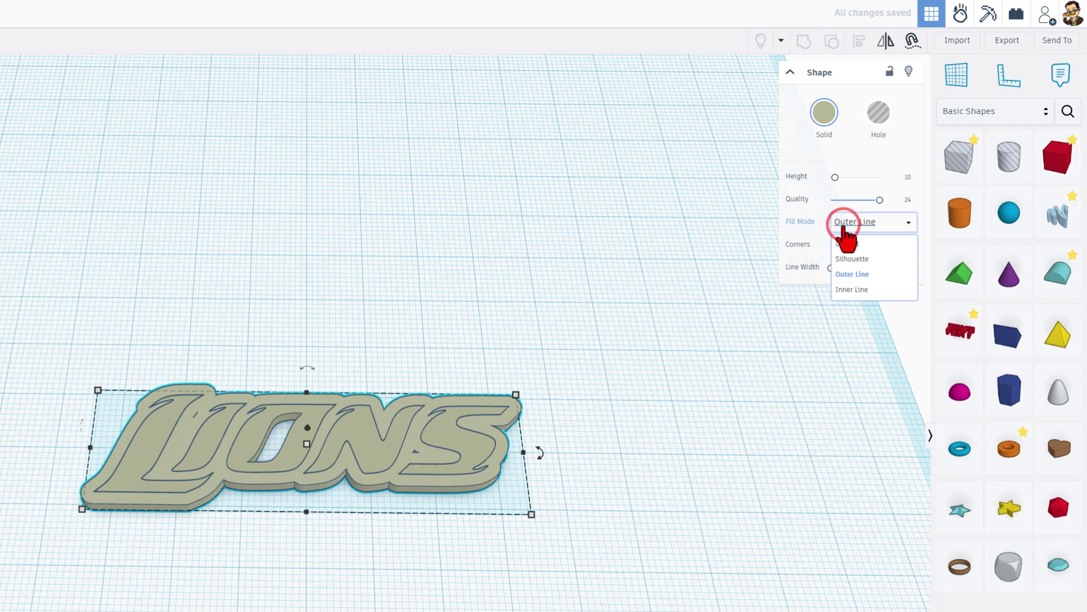
click(845, 255)
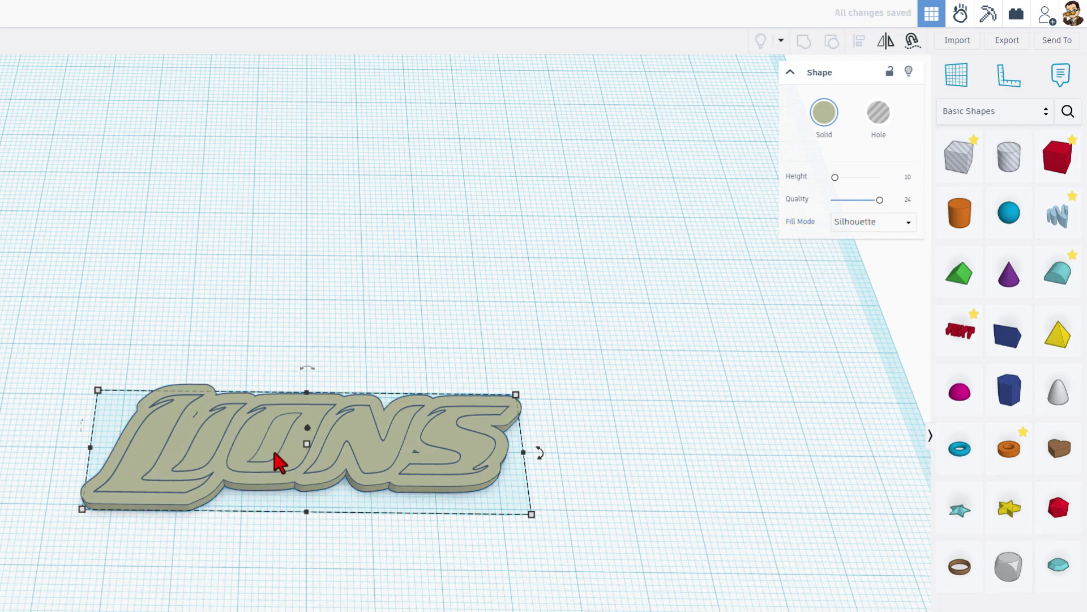
click(270, 390)
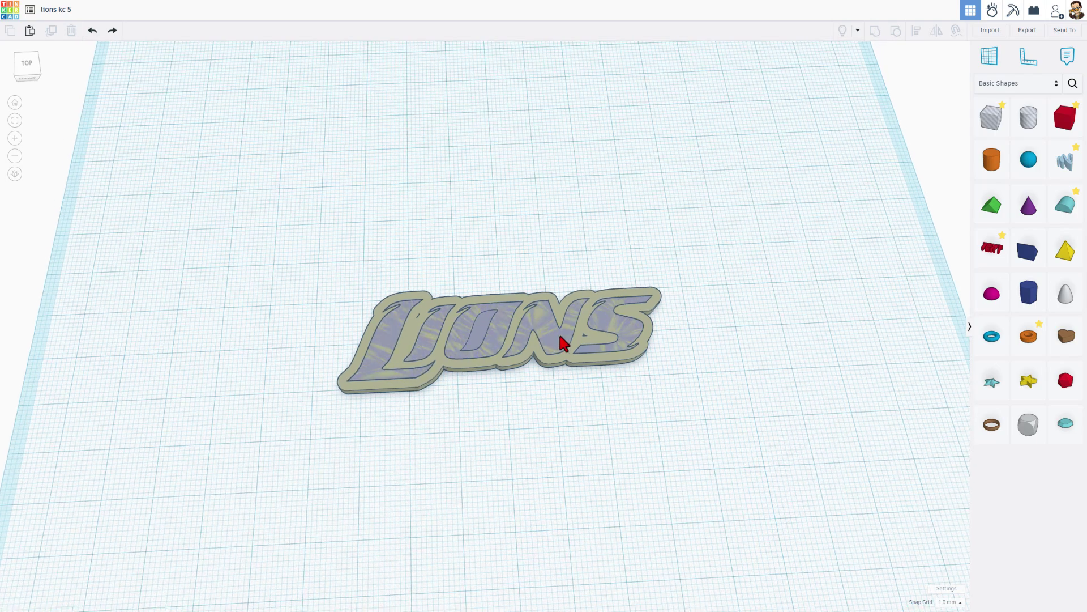
Step: Change the outline base's line width to 3
scroll(560, 337, up, 5)
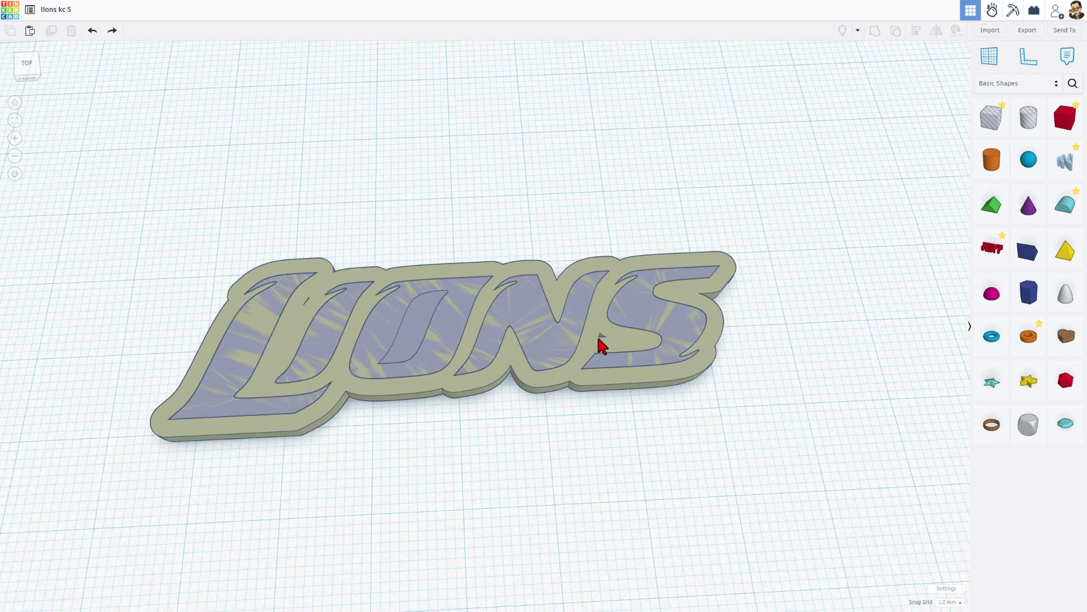
click(599, 336)
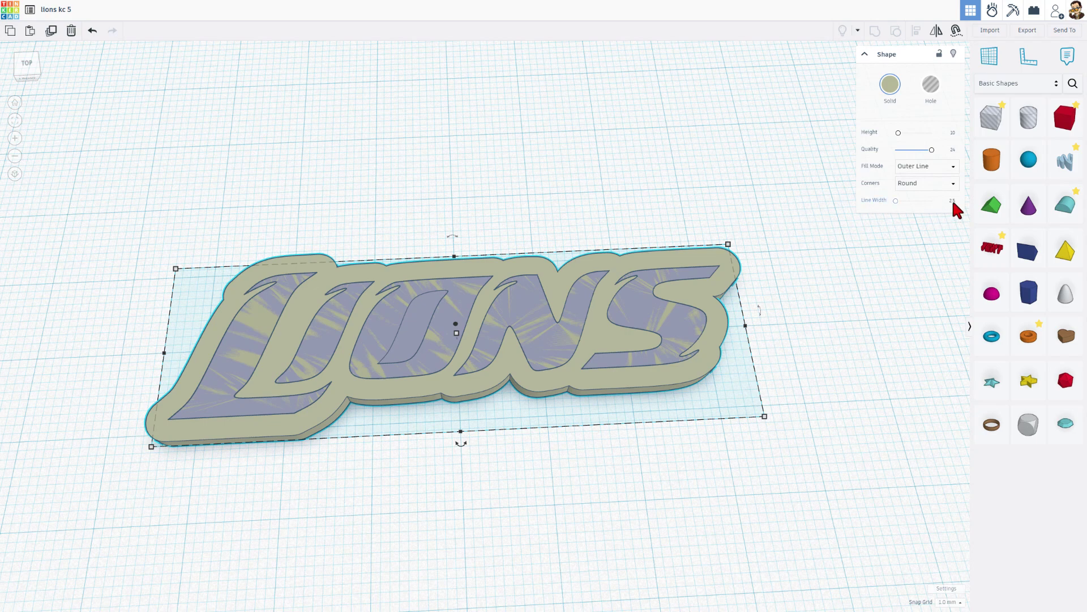
key(Return)
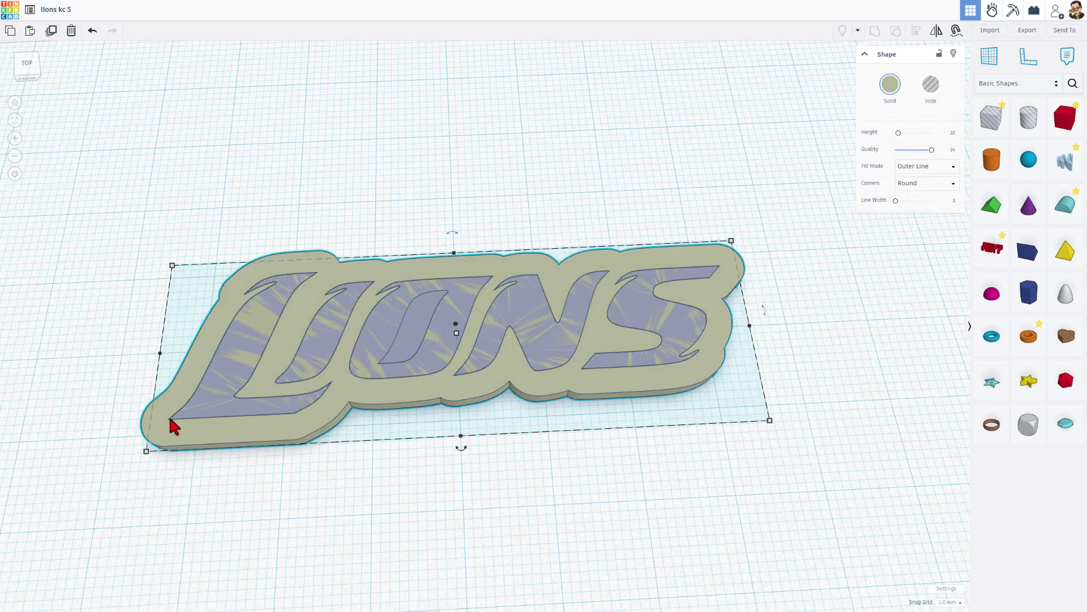
click(220, 415)
Step: Colour the inner LIONS shape preset dark grey and group it with the outline plate
right_drag(345, 400, 375, 313)
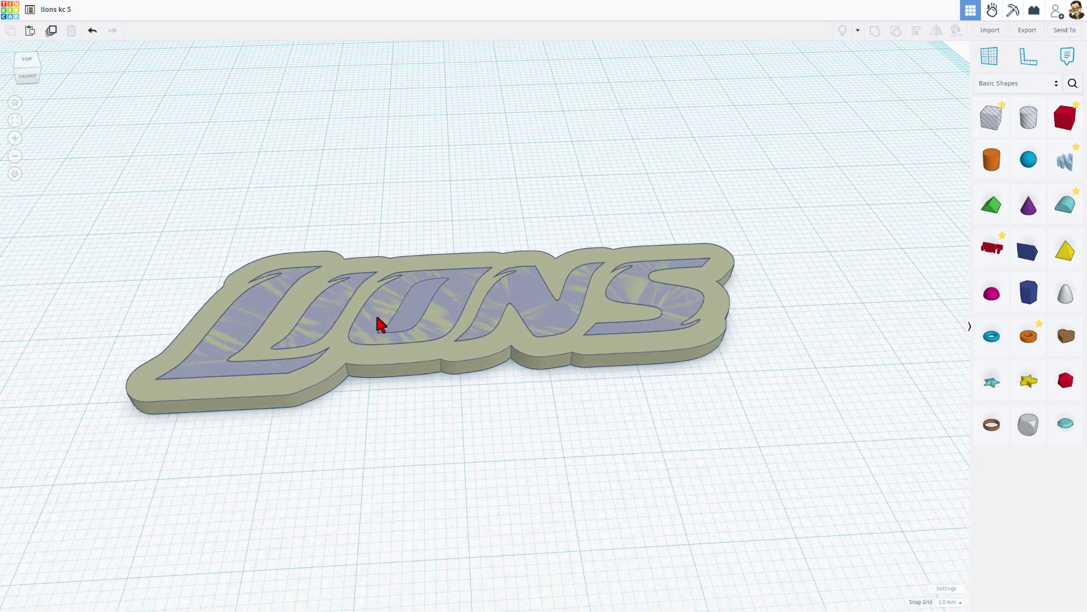
click(381, 327)
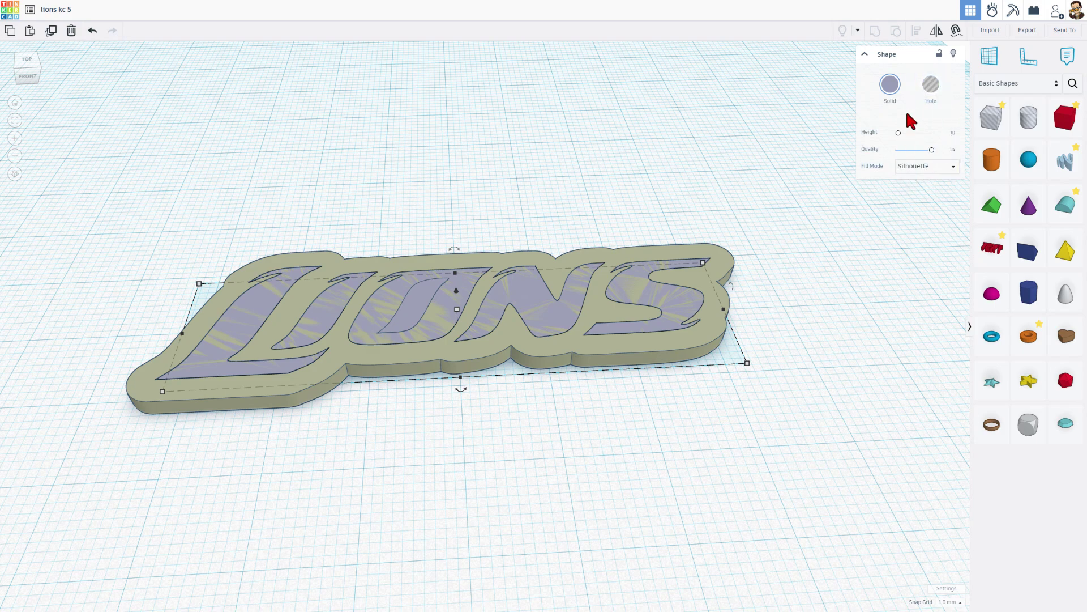
click(891, 91)
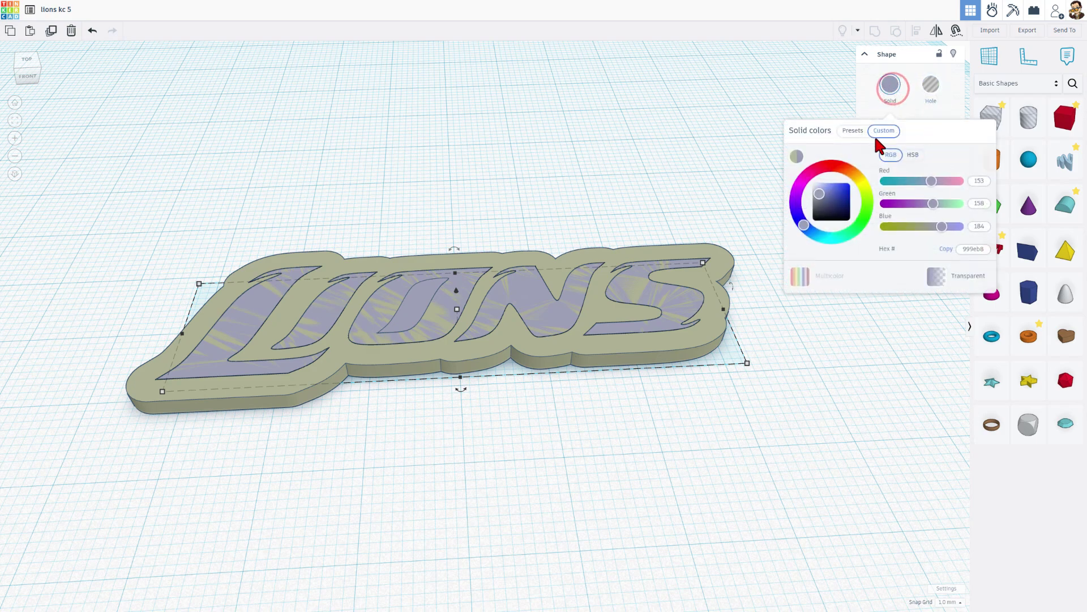
click(859, 130)
click(983, 174)
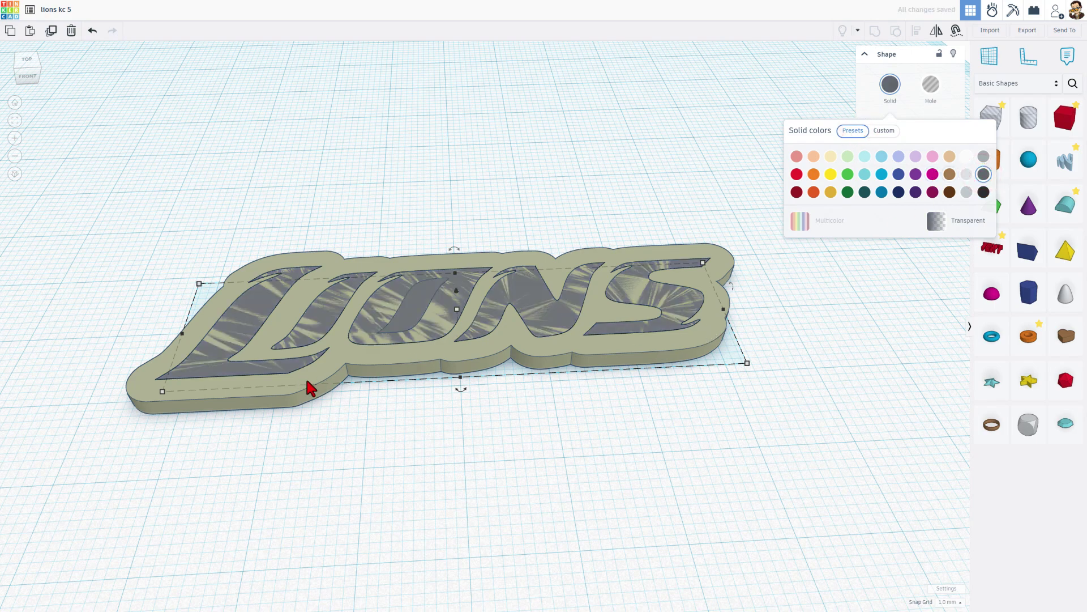
shift+click(322, 384)
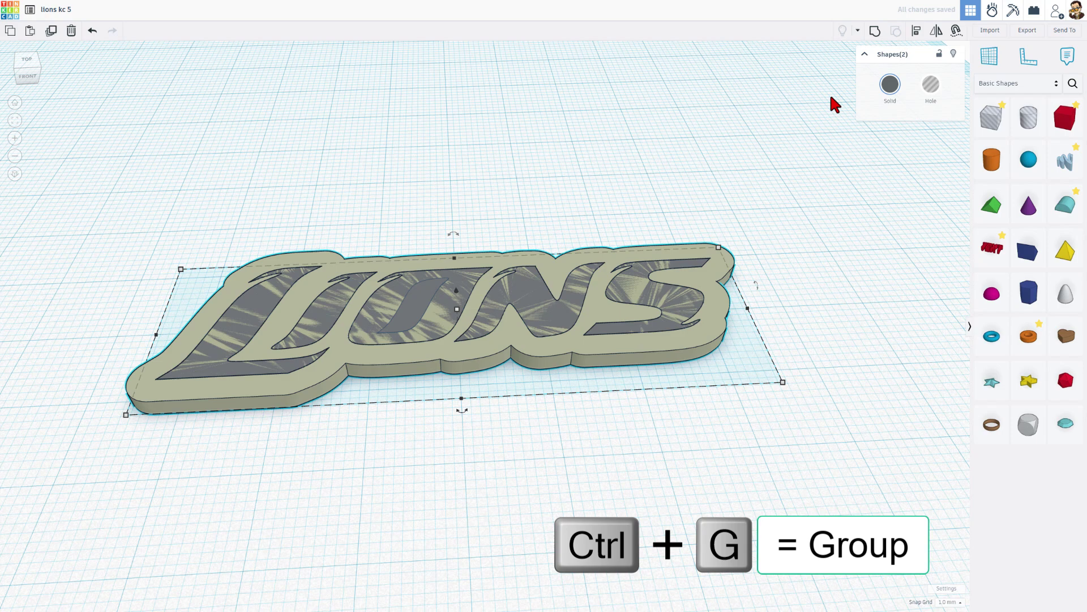
click(875, 31)
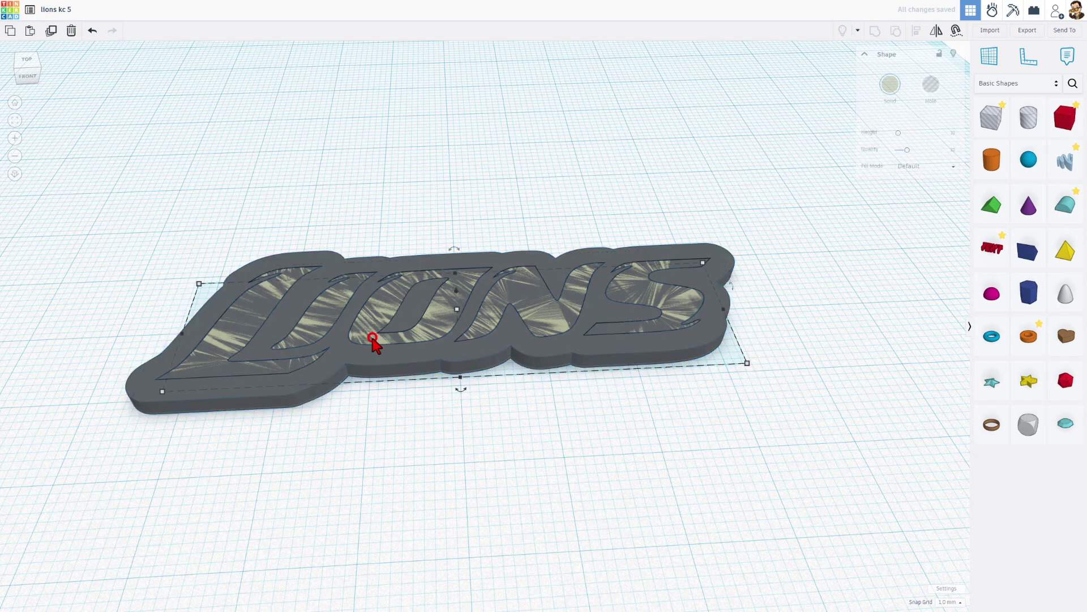
Step: Colour the LIONS letters custom blue 0051ff and view the keychain from above
click(890, 88)
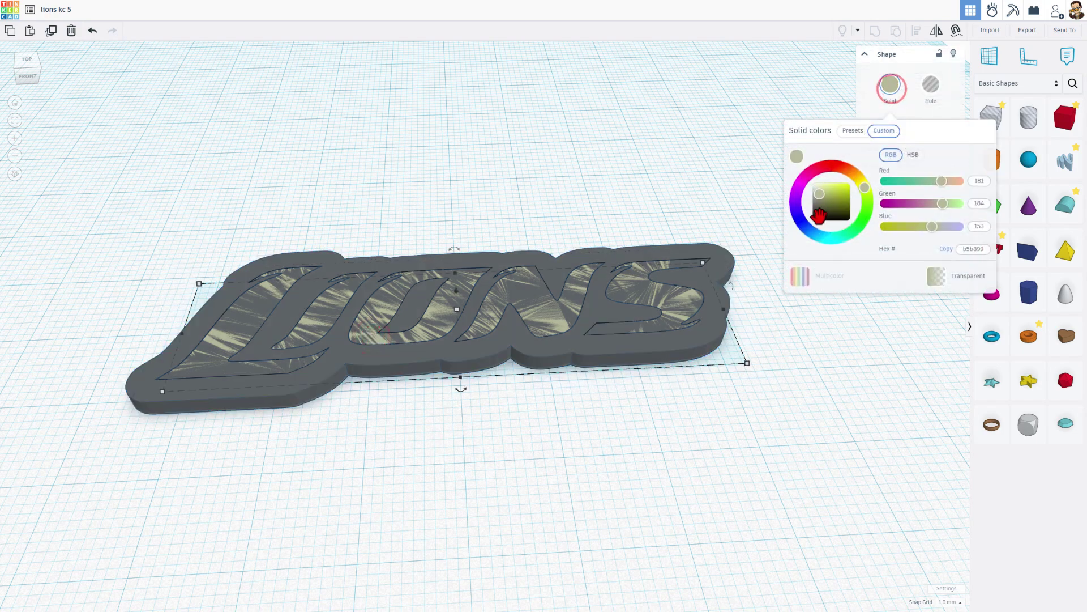
click(808, 229)
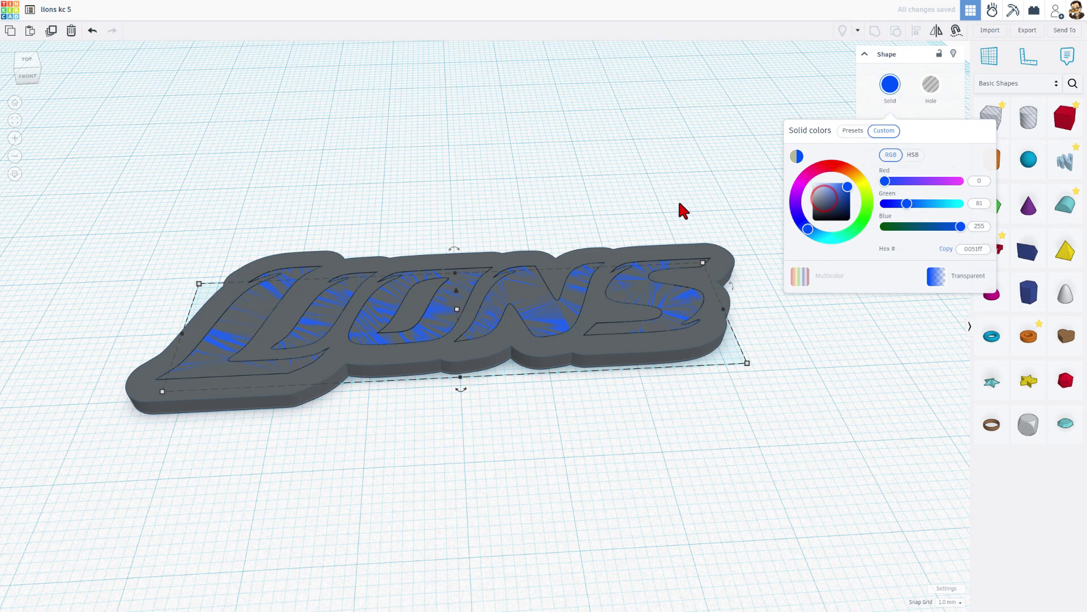
click(601, 162)
scroll(547, 291, up, 3)
scroll(548, 305, down, 2)
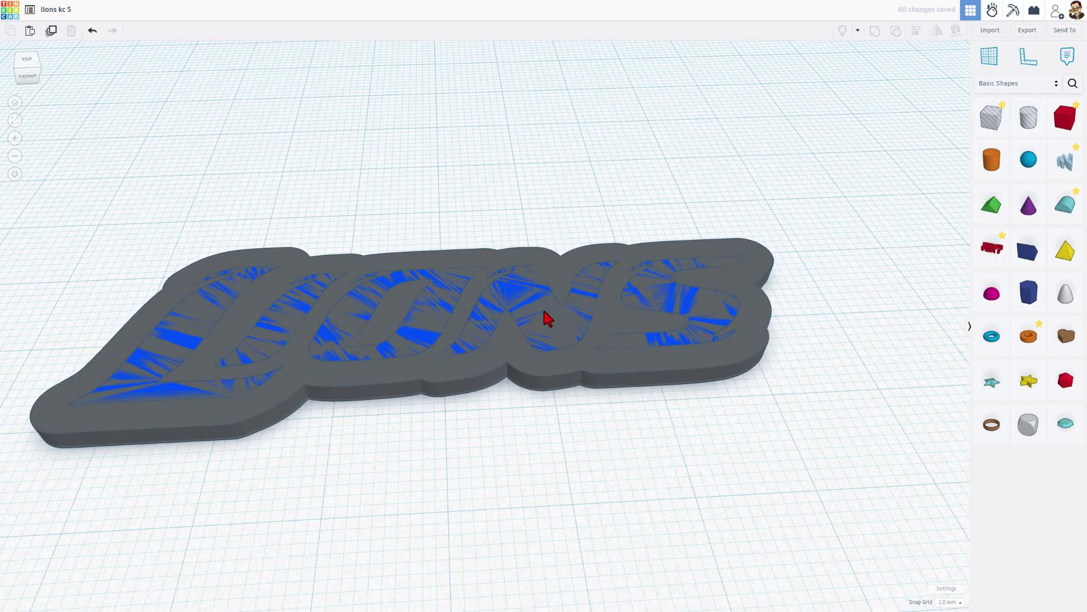
right_drag(490, 451, 453, 452)
Step: Drop the blue LIONS letters onto the top of the grey plate using a workplane
click(461, 485)
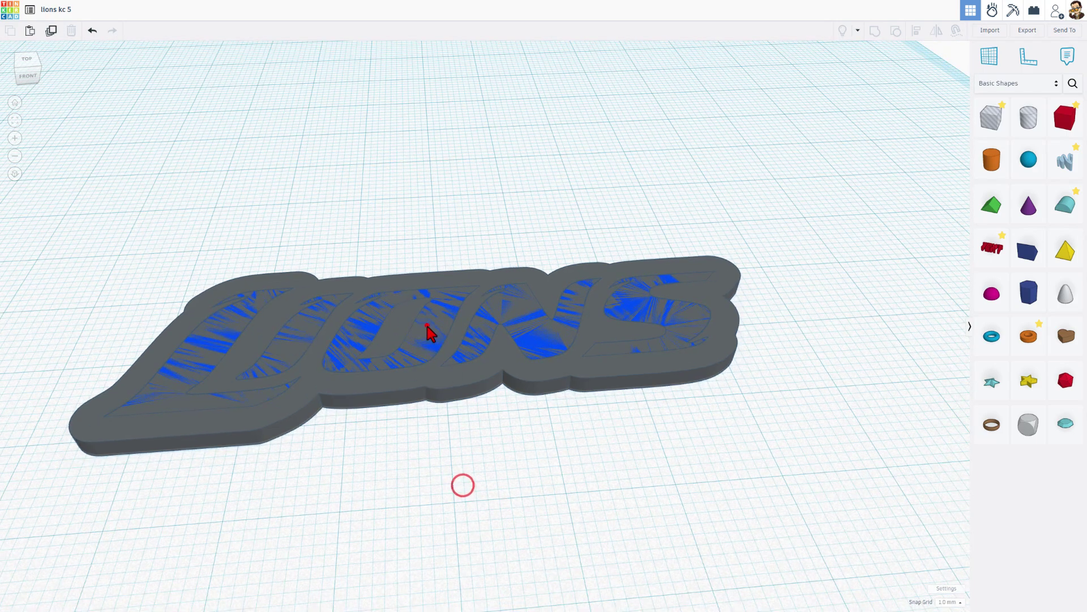
click(428, 328)
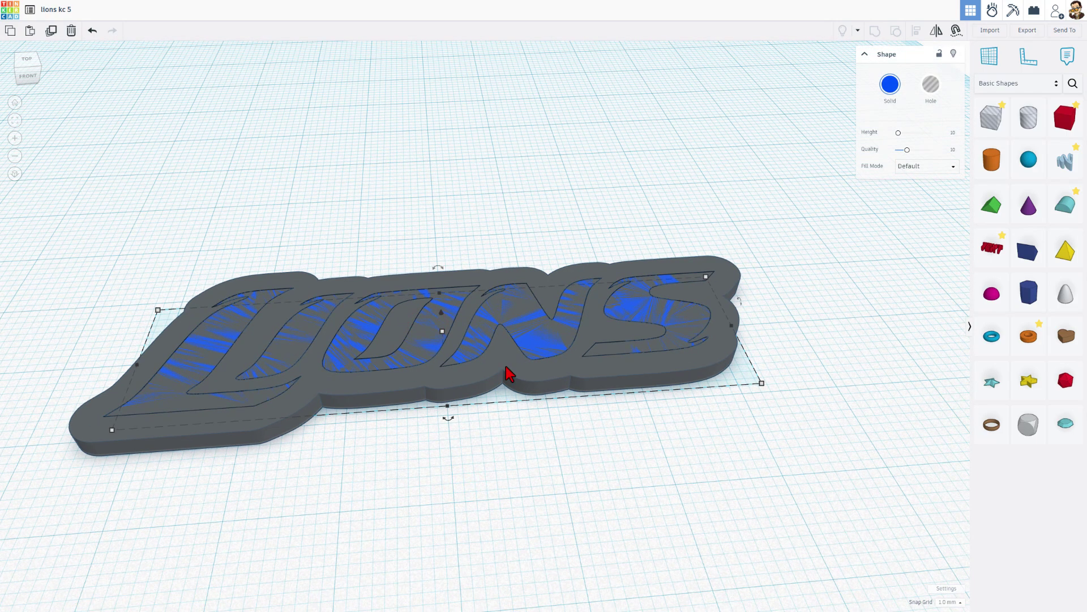
key(w)
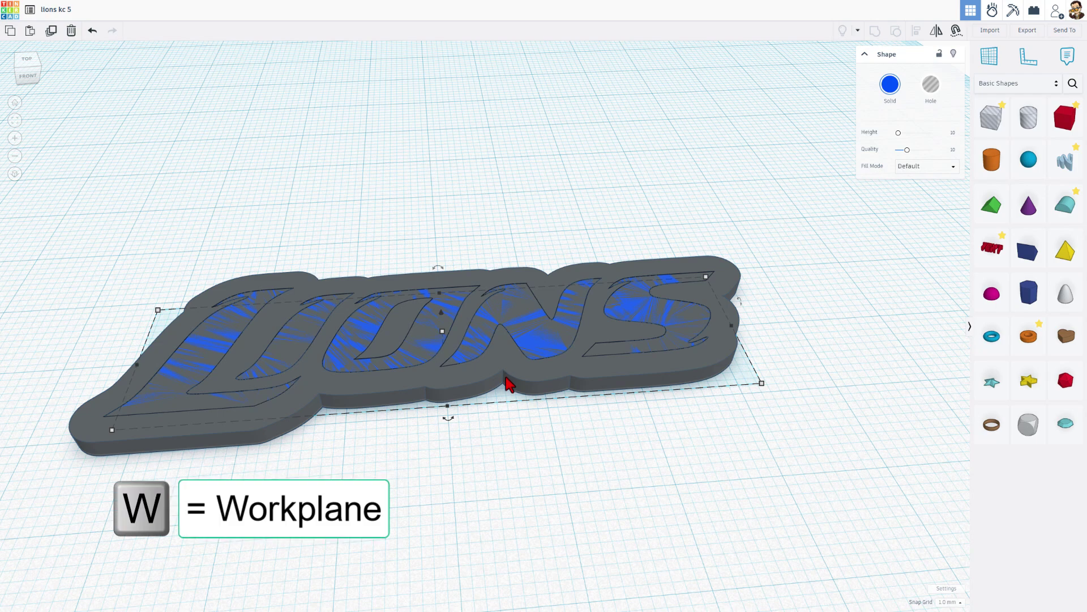
click(420, 379)
key(d)
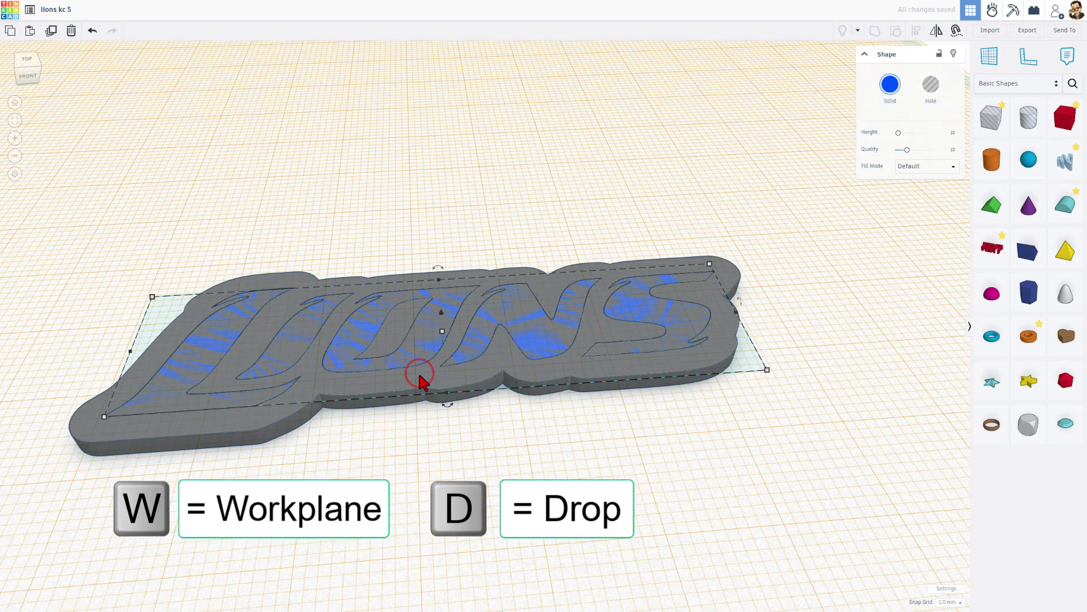
Step: Set the blue lettering's height to 0.40
click(439, 450)
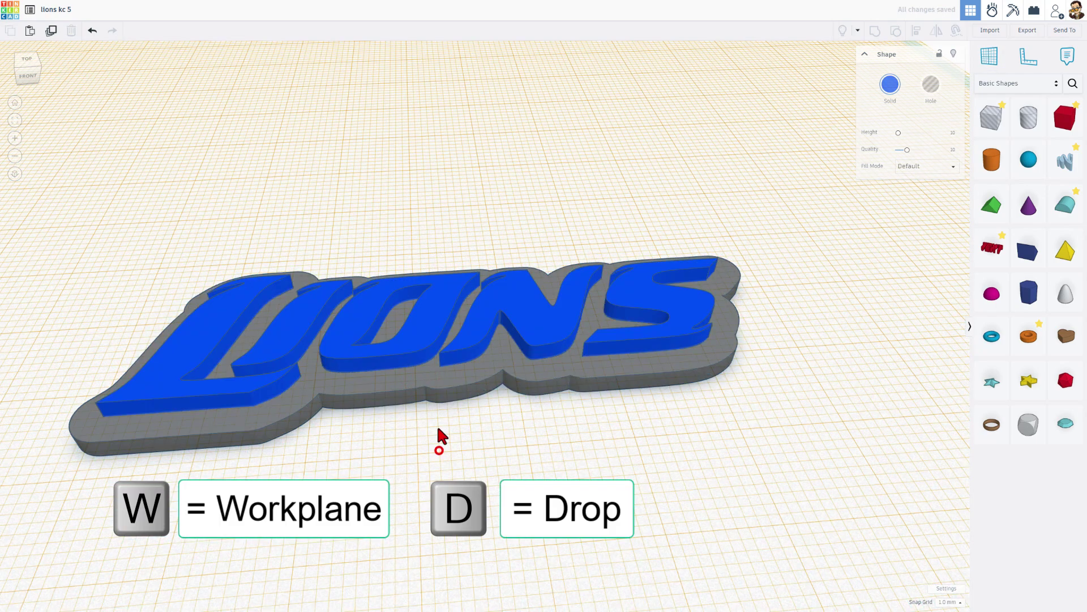
click(434, 330)
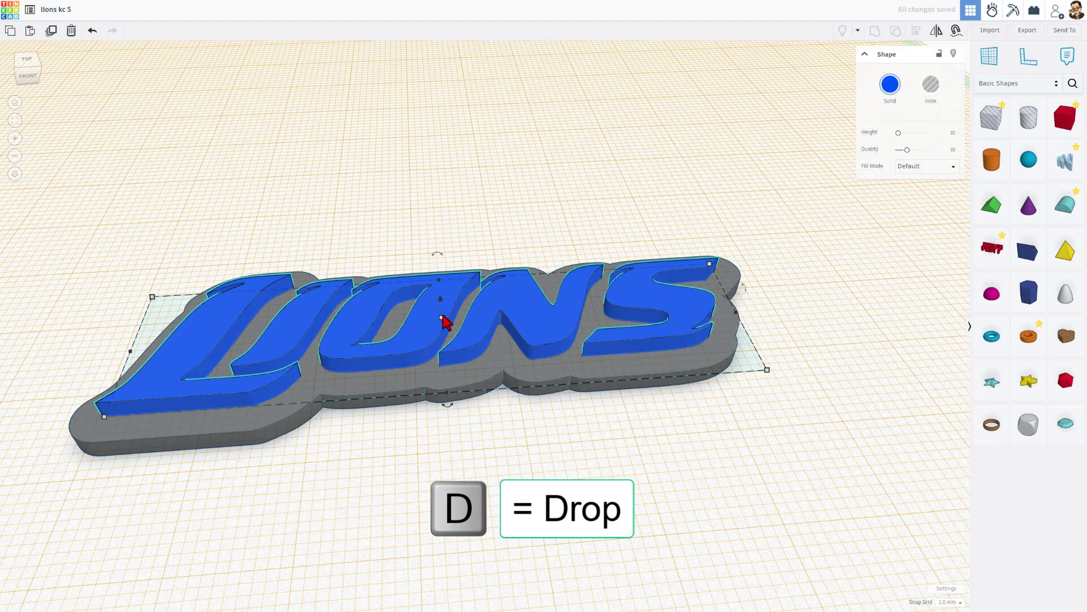
mouse_move(444, 318)
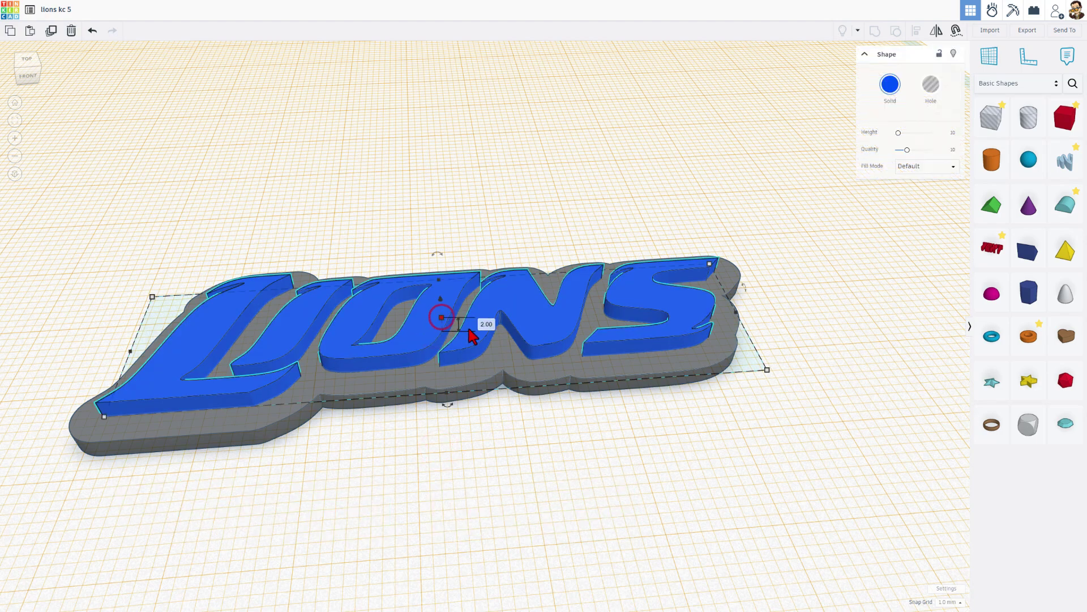
click(485, 325)
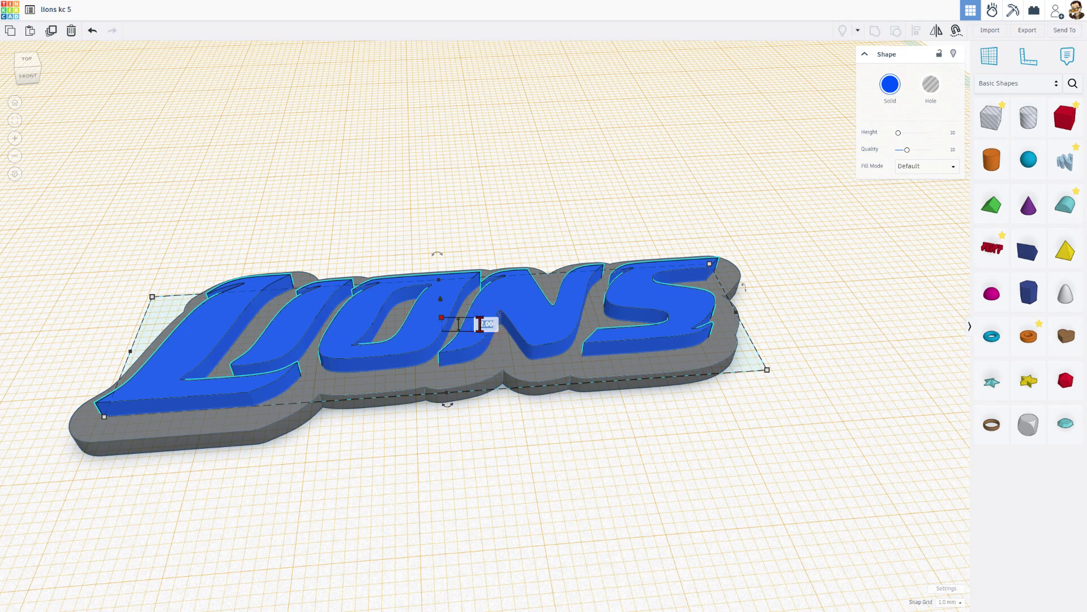
text(.4)
key(Return)
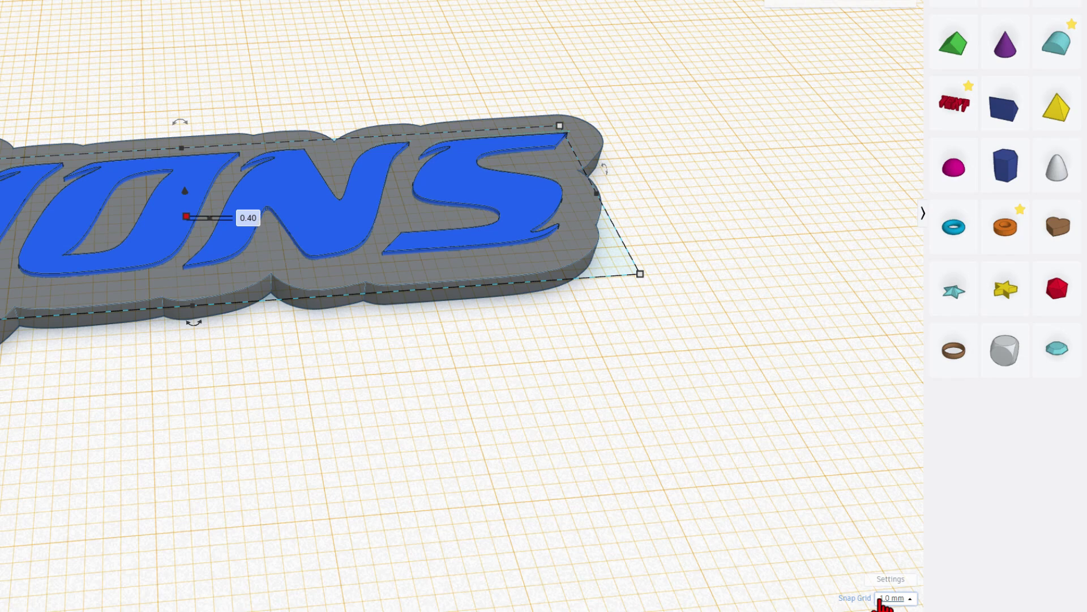
Step: With 0.1 mm snapping, sink the blue LIONS lettering flush into the grey plate and duplicate it in place
click(881, 601)
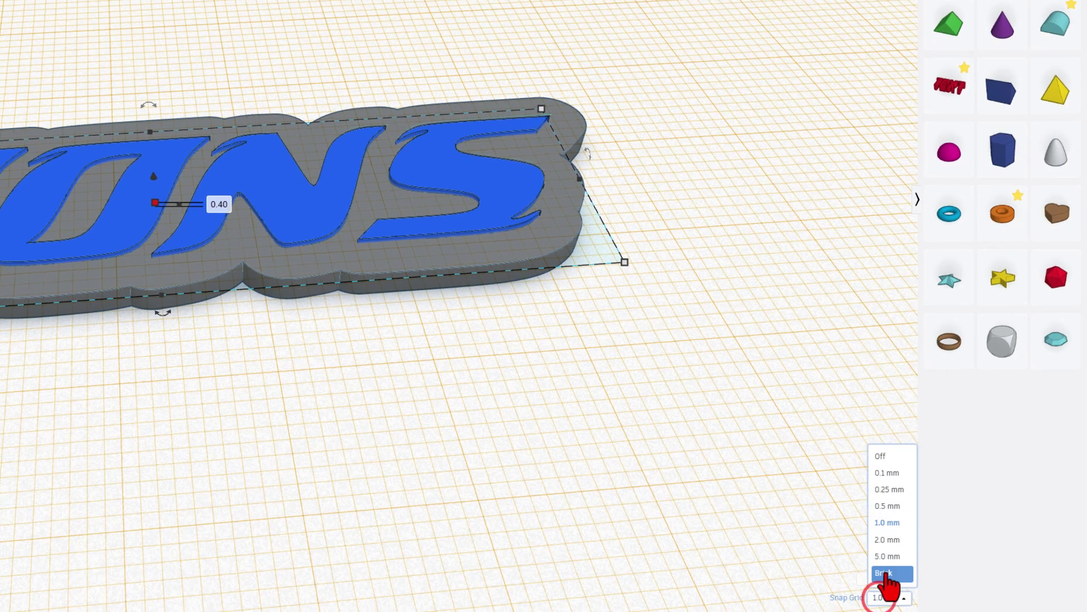
click(887, 473)
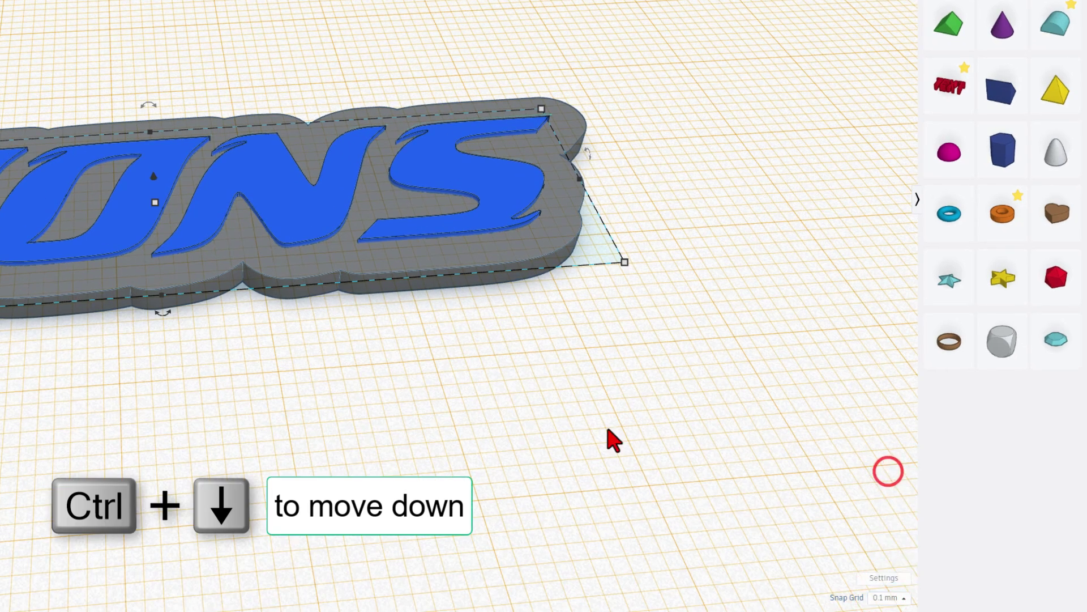
click(260, 192)
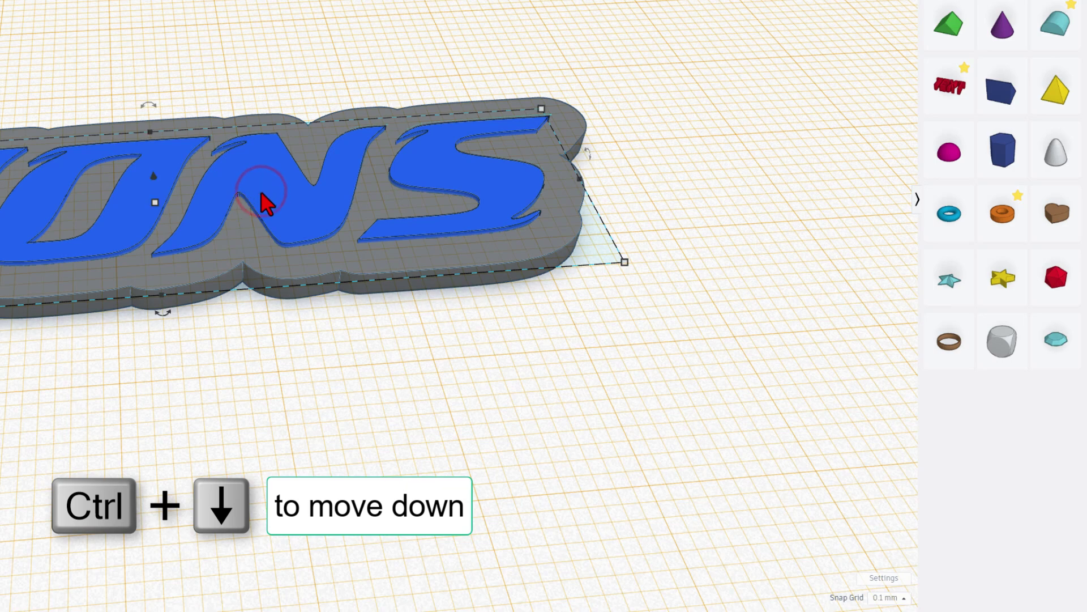
key(ctrl+Down)
key(ctrl+Down)
key(ctrl+Down)
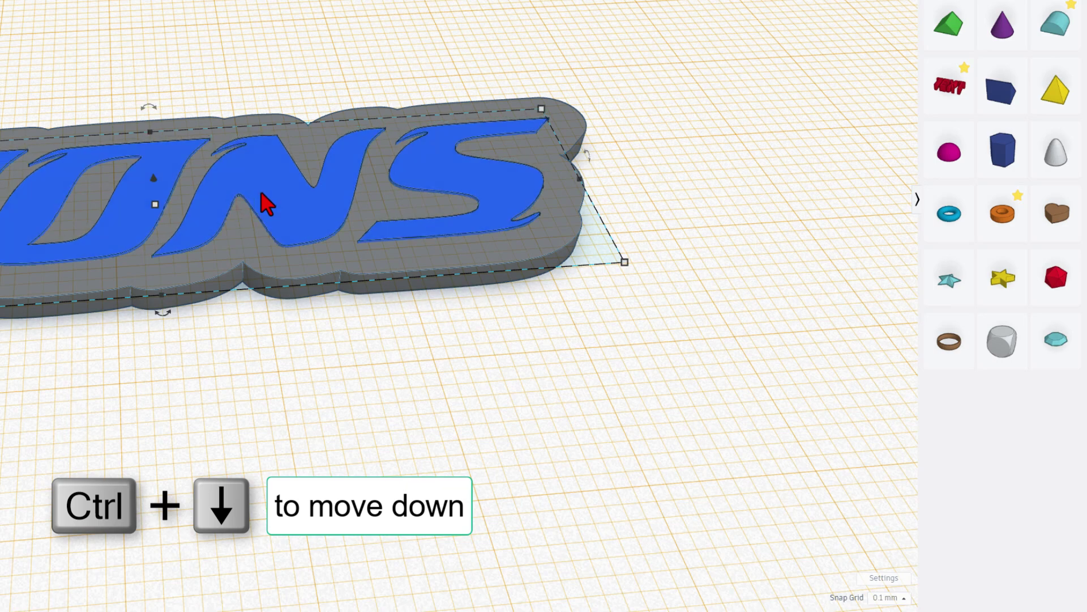
key(ctrl+Down)
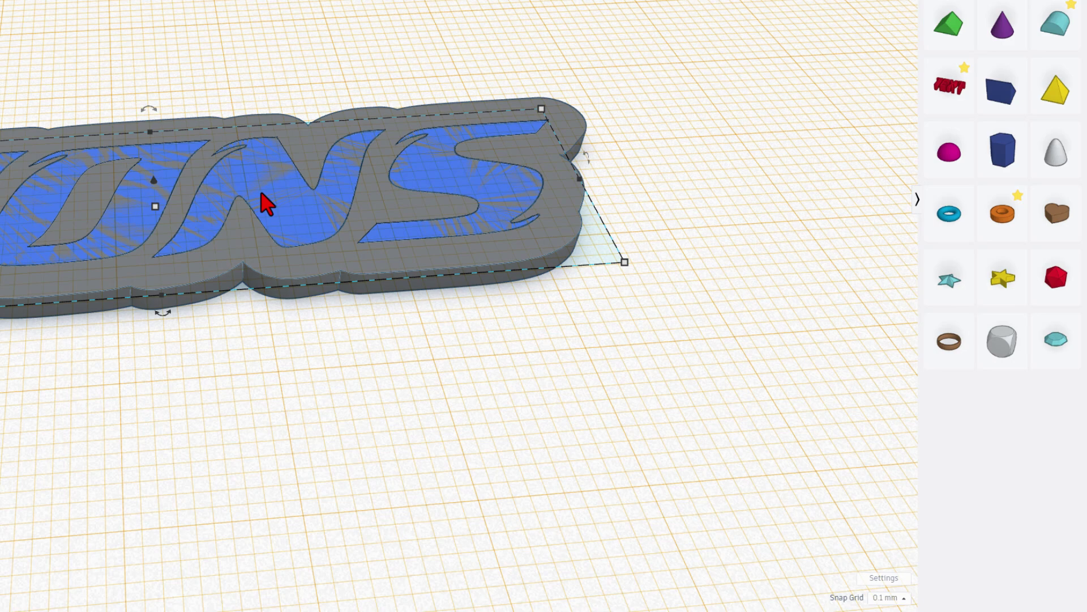
key(ctrl+d)
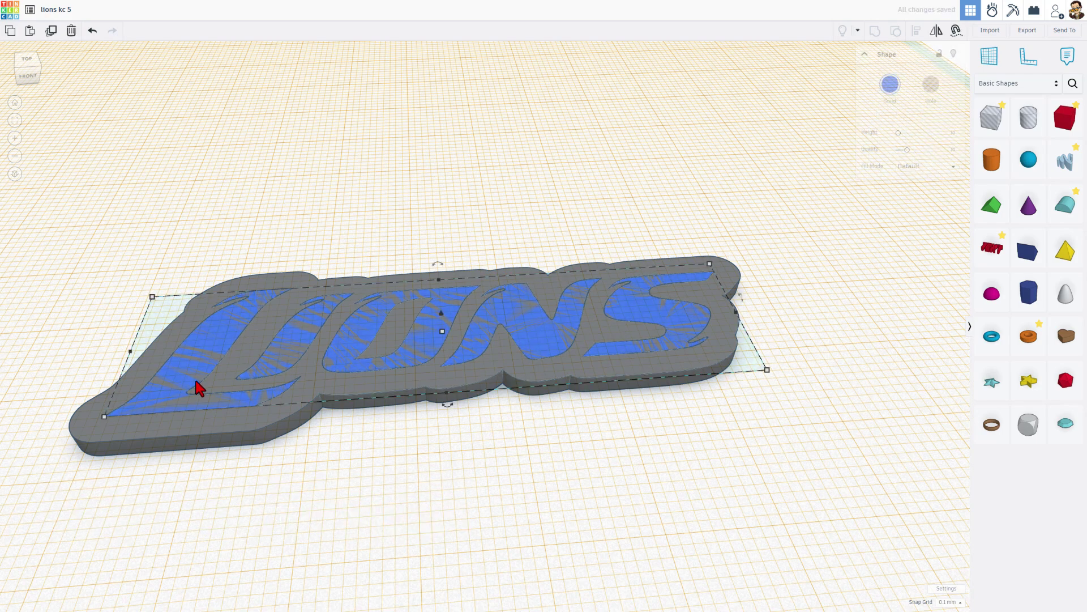
Step: Turn the lettering copy into a hole and group it with the grey base plate
click(929, 88)
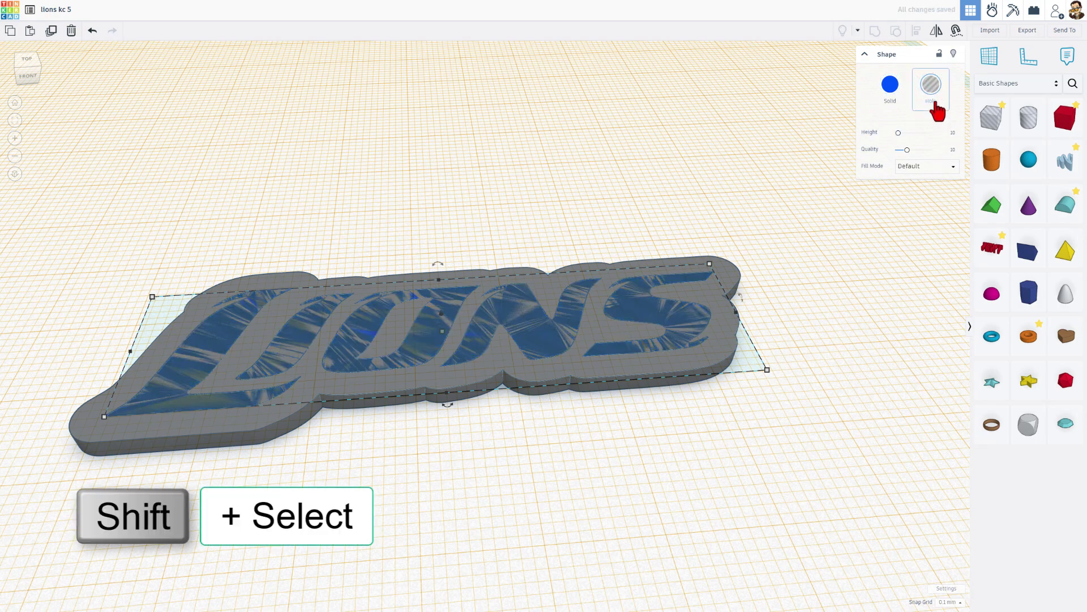
shift+click(731, 280)
key(ctrl+g)
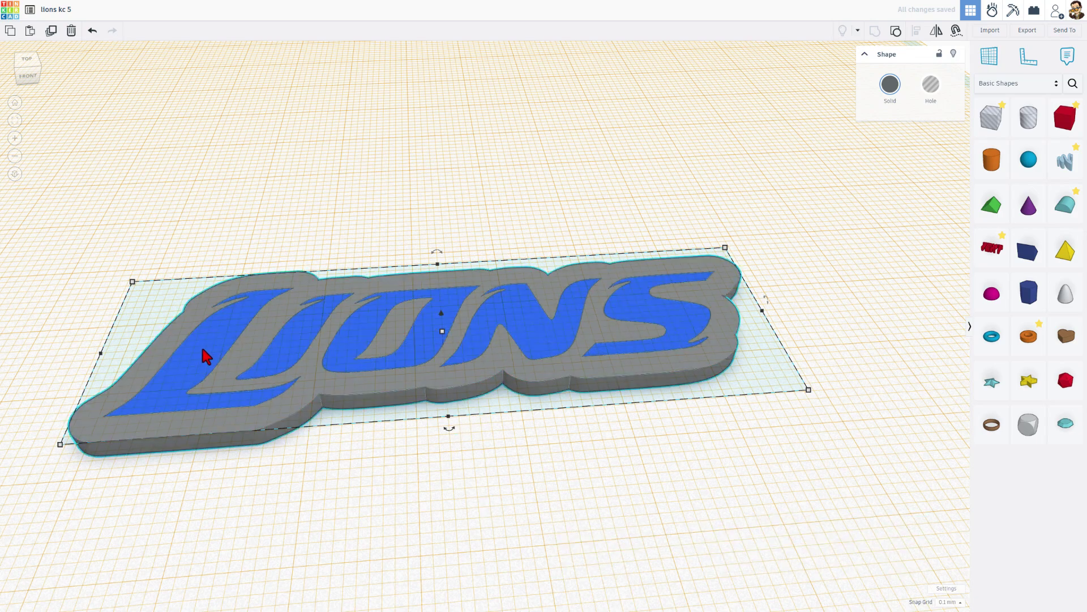
right_drag(484, 399, 446, 490)
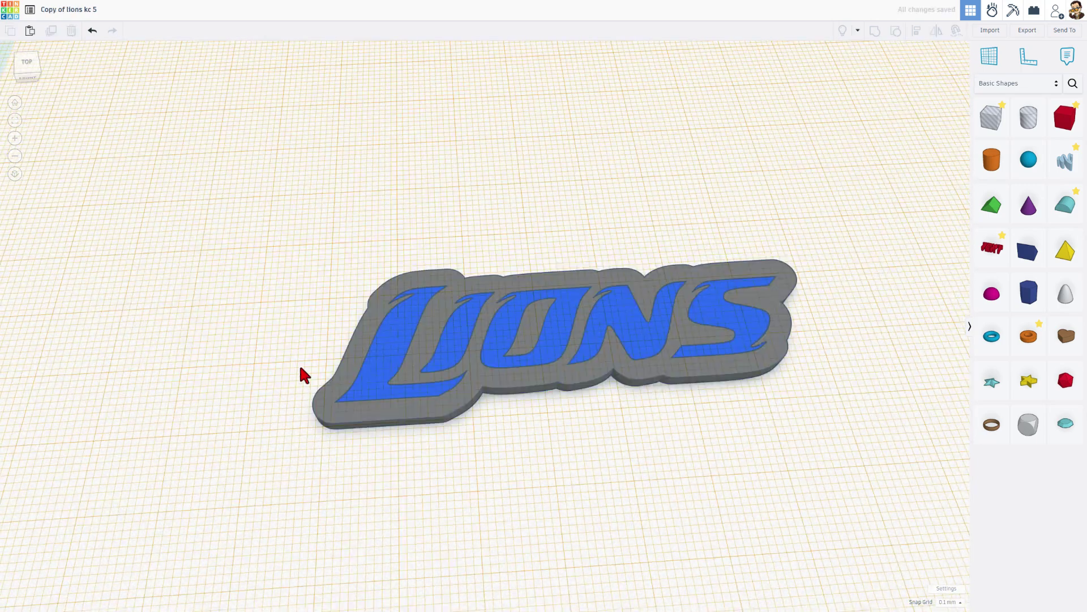
Step: Place a workplane on the keychain and drop in a 64-sided hole cylinder
key(w)
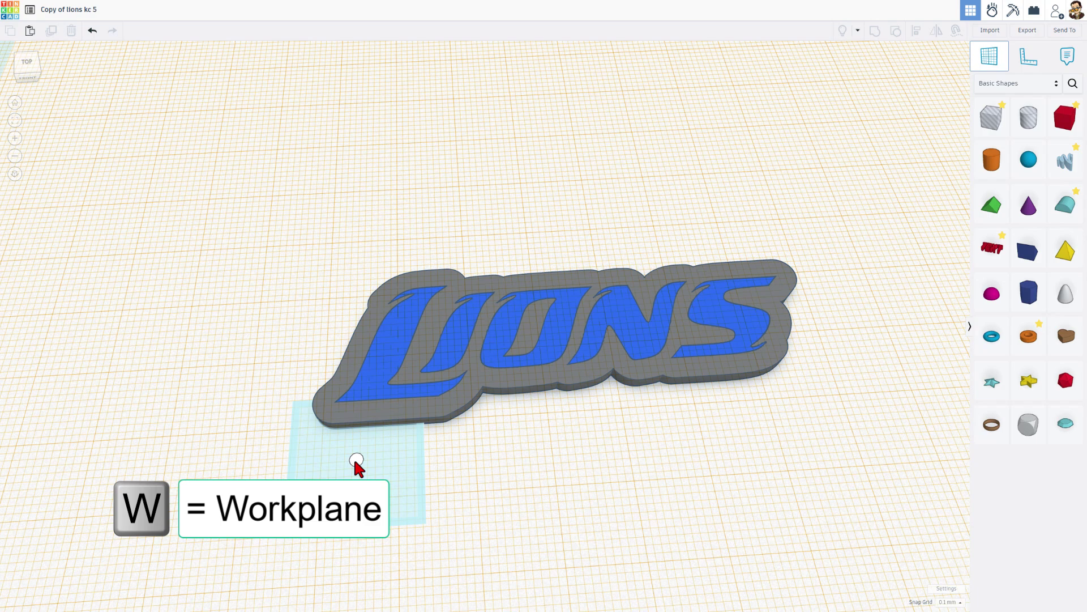
click(375, 461)
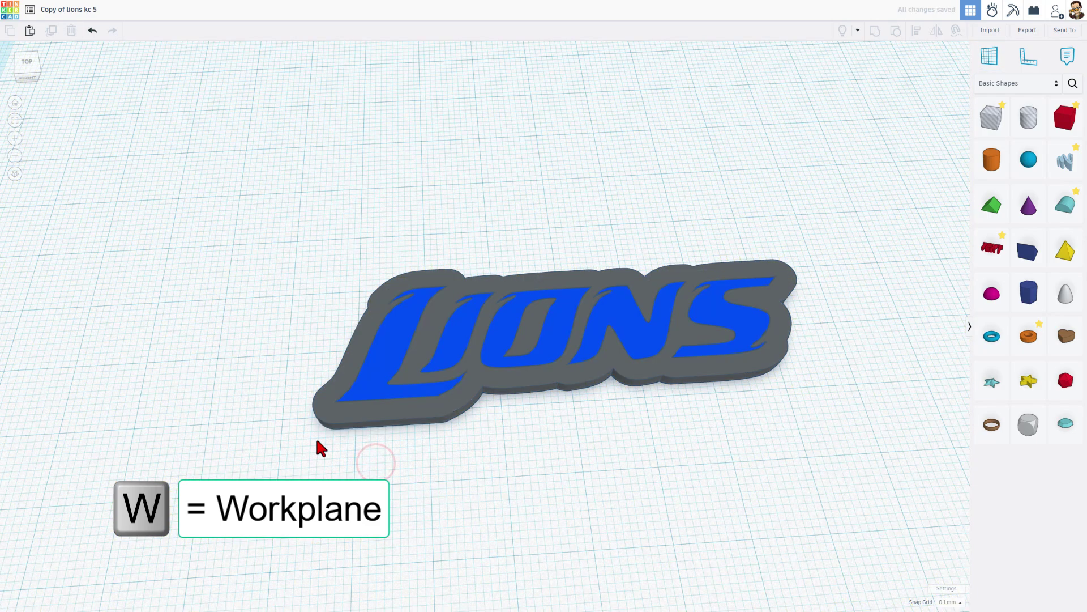
click(367, 391)
scroll(374, 390, up, 2)
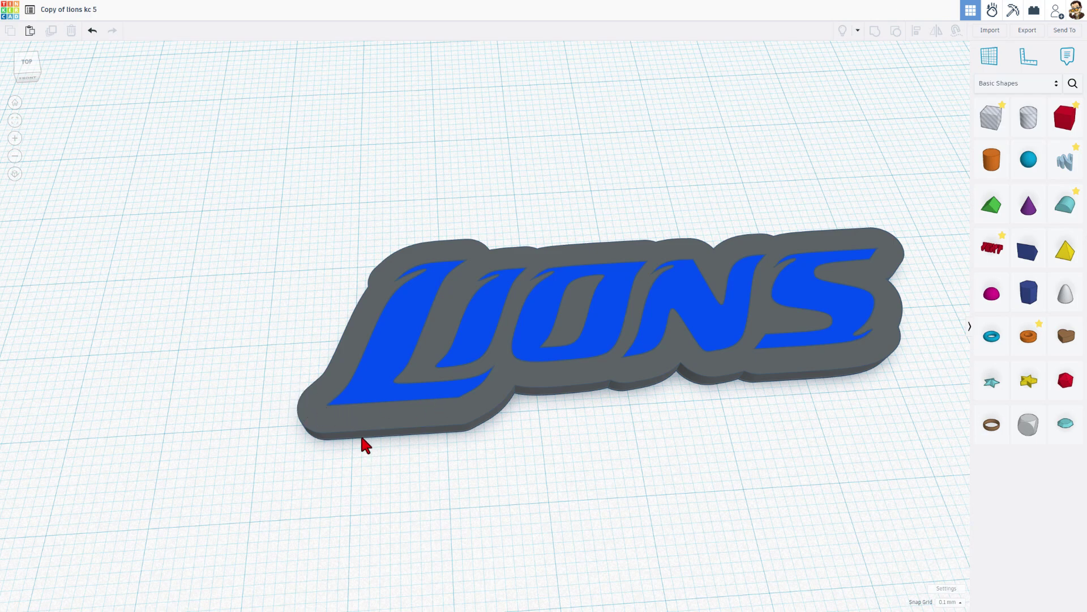
drag(1028, 117, 275, 282)
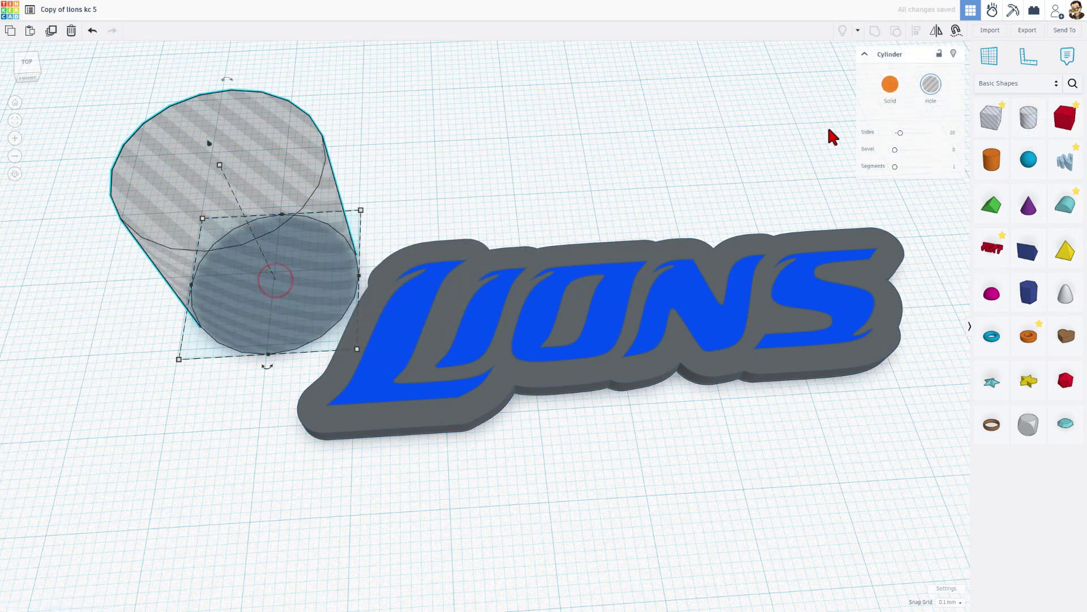
shift+drag(899, 134, 934, 134)
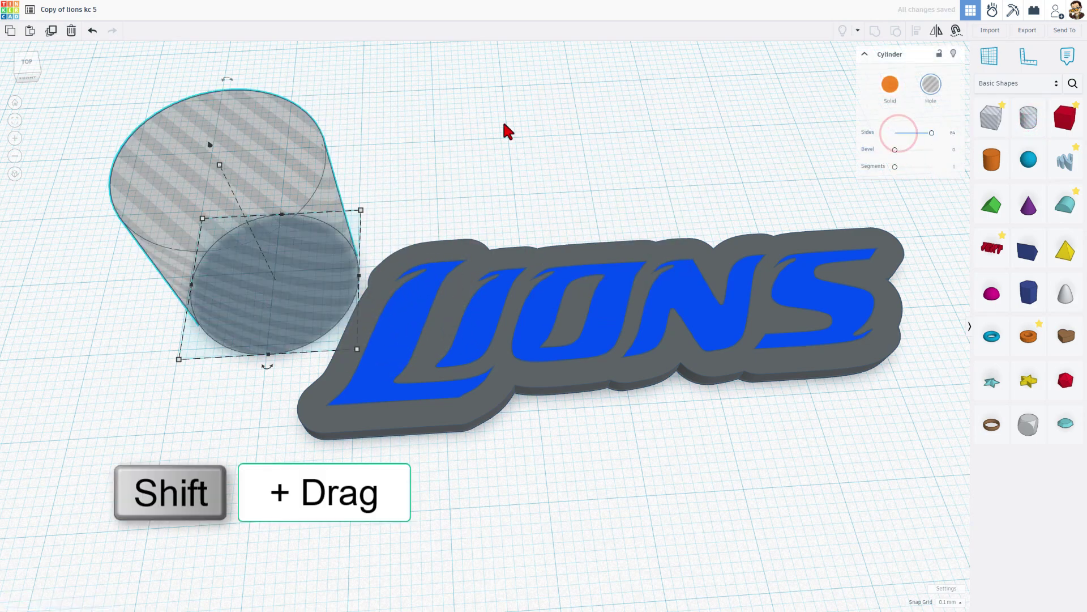
Step: Resize the hole cylinder to 5 mm and move it to the logo's left edge
shift+drag(363, 210, 358, 295)
click(360, 293)
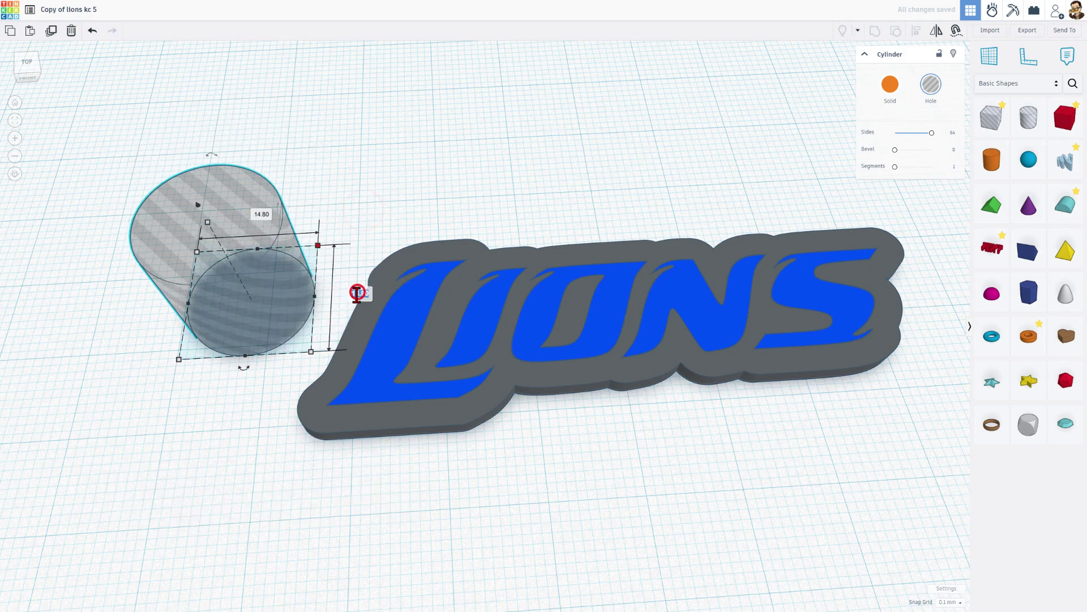
text(5)
key(Return)
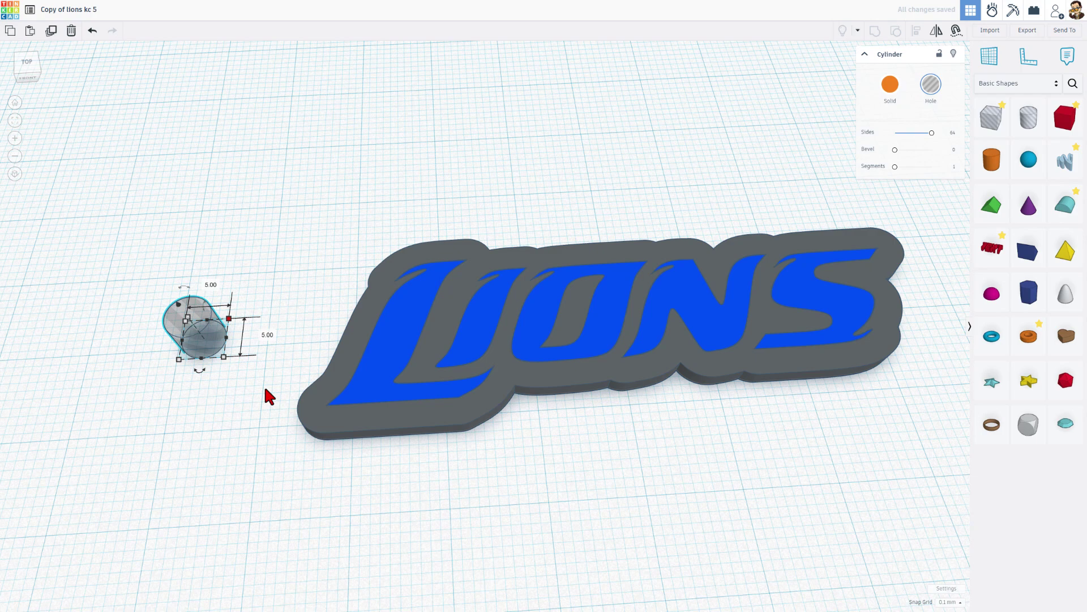
click(180, 442)
drag(193, 359, 292, 417)
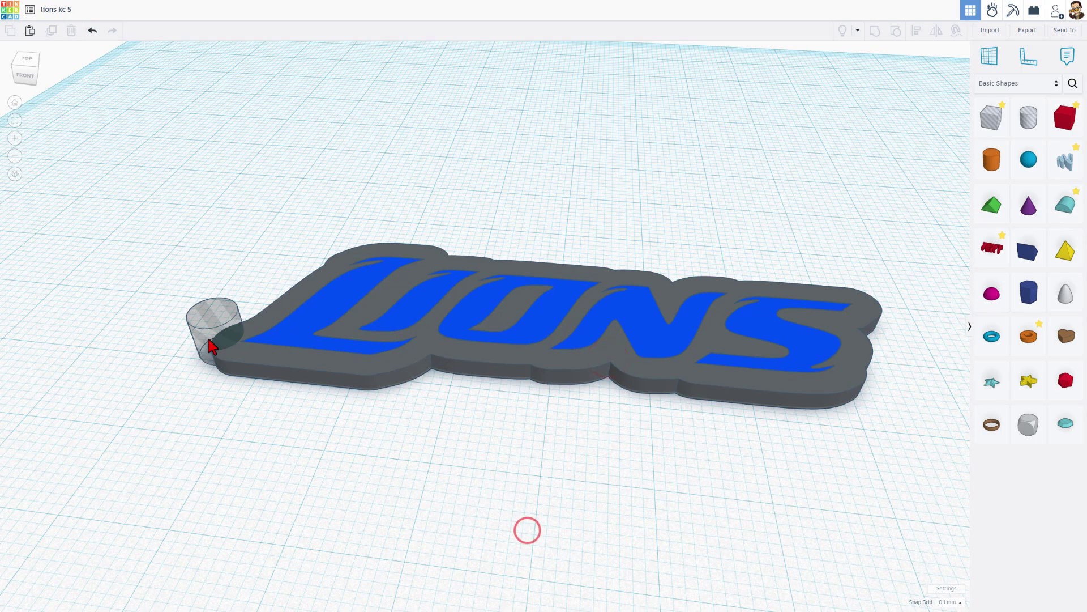
Step: Duplicate the hole as a solid orange cylinder, 7.60 mm wide and 2 mm tall
click(212, 346)
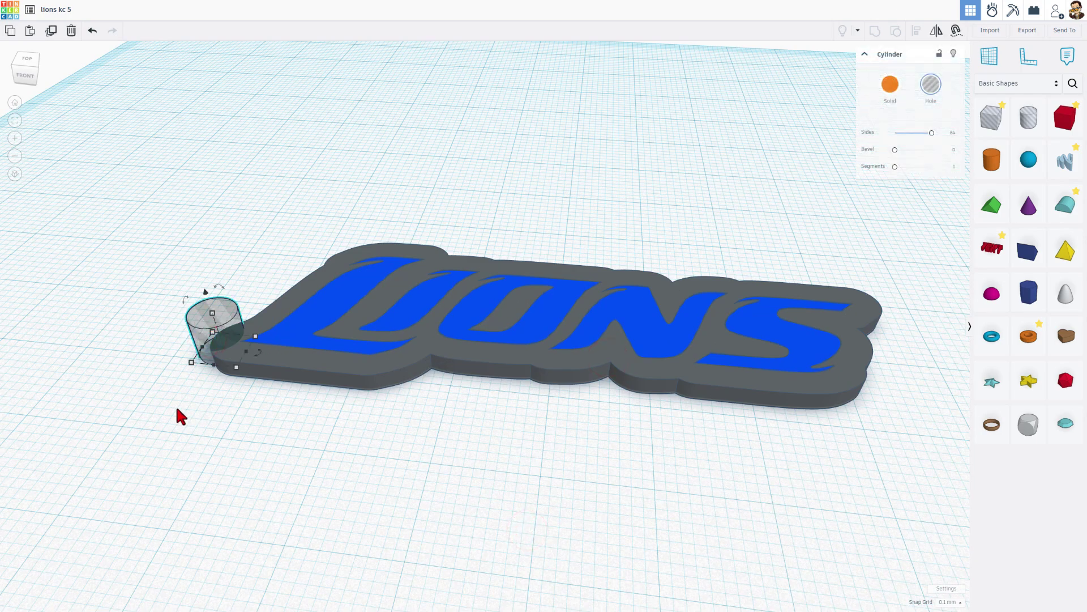
key(ctrl+d)
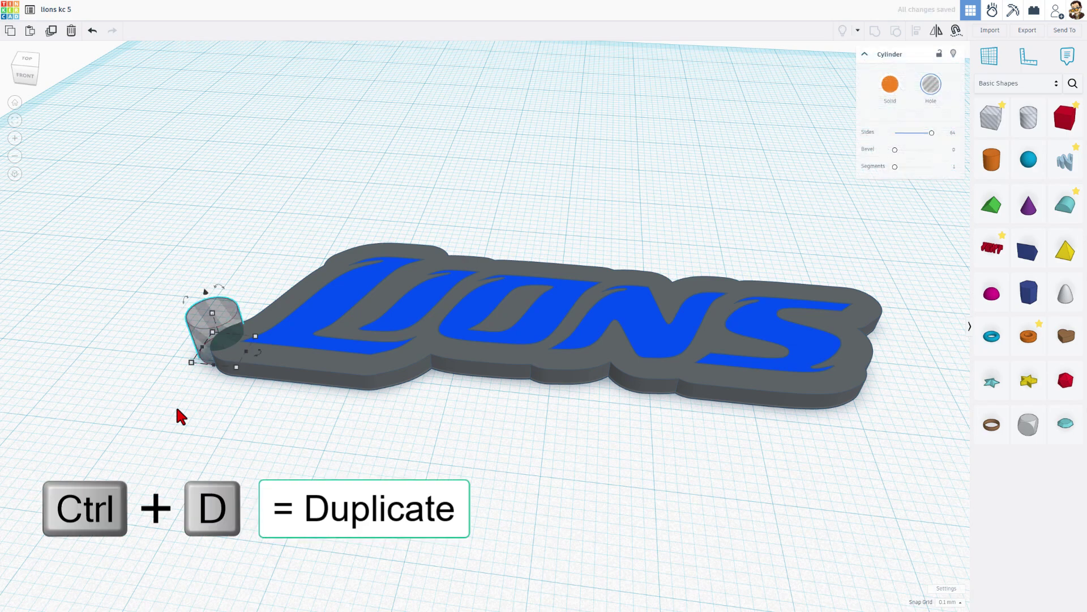
click(882, 104)
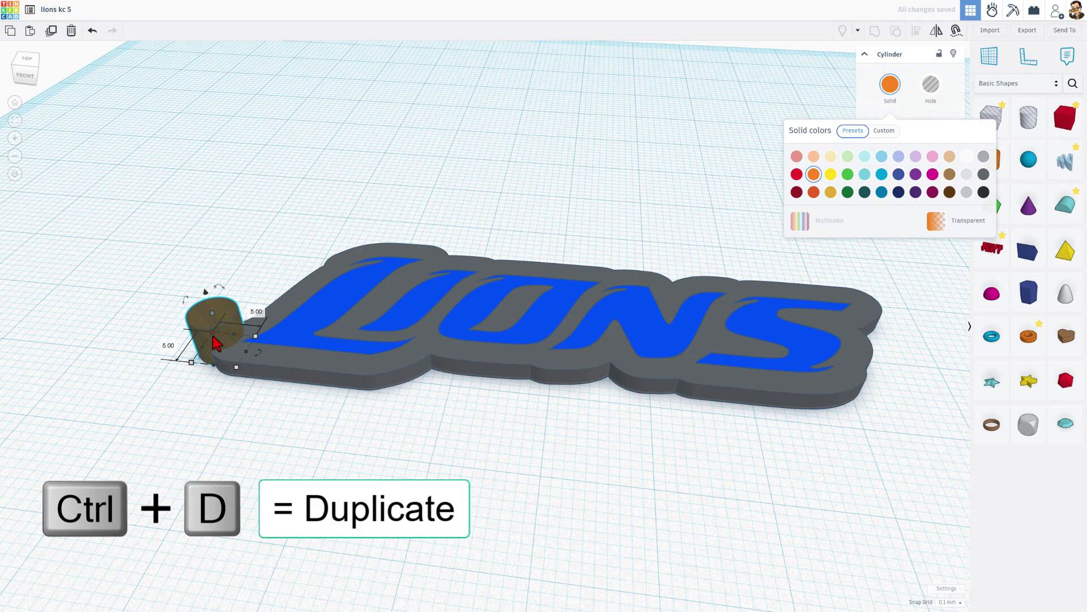
shift+drag(215, 340, 211, 313)
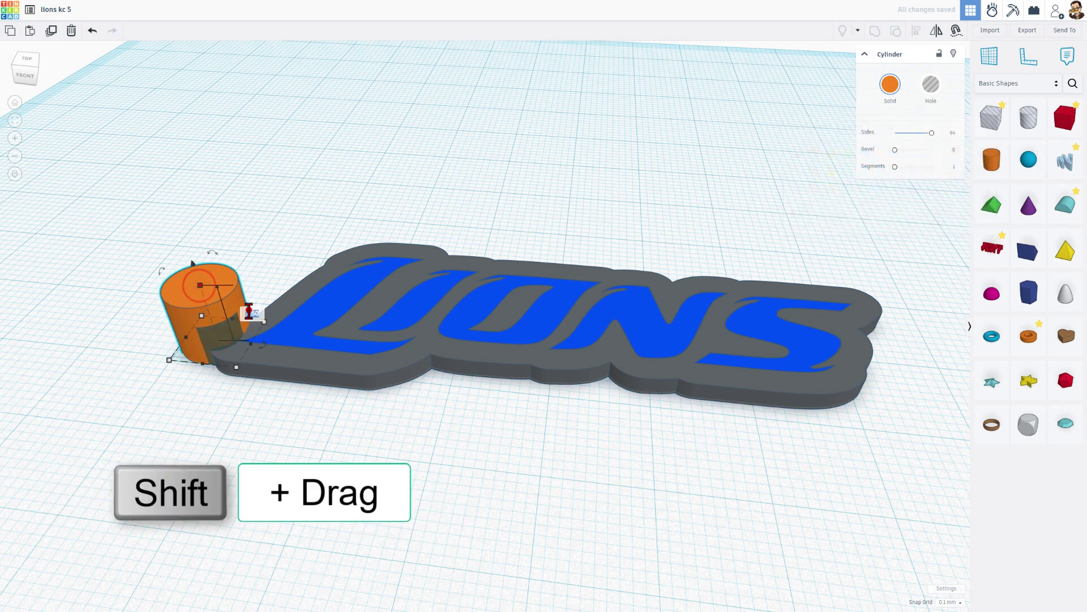
key(Return)
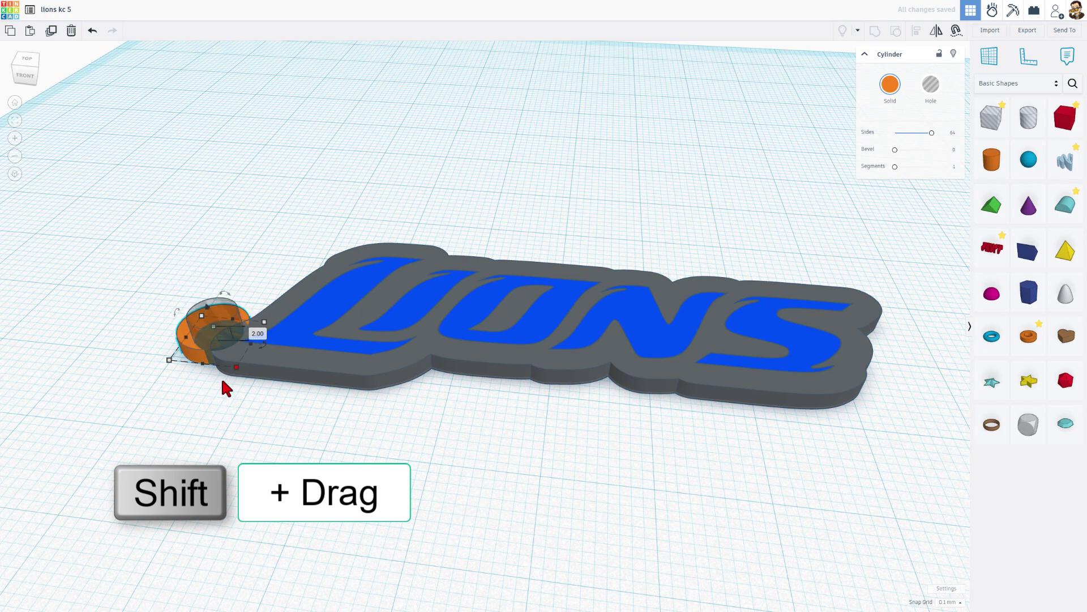
Step: Centre the orange cylinder around the hole at the logo's left end
right_drag(227, 388, 172, 321)
drag(180, 296, 194, 312)
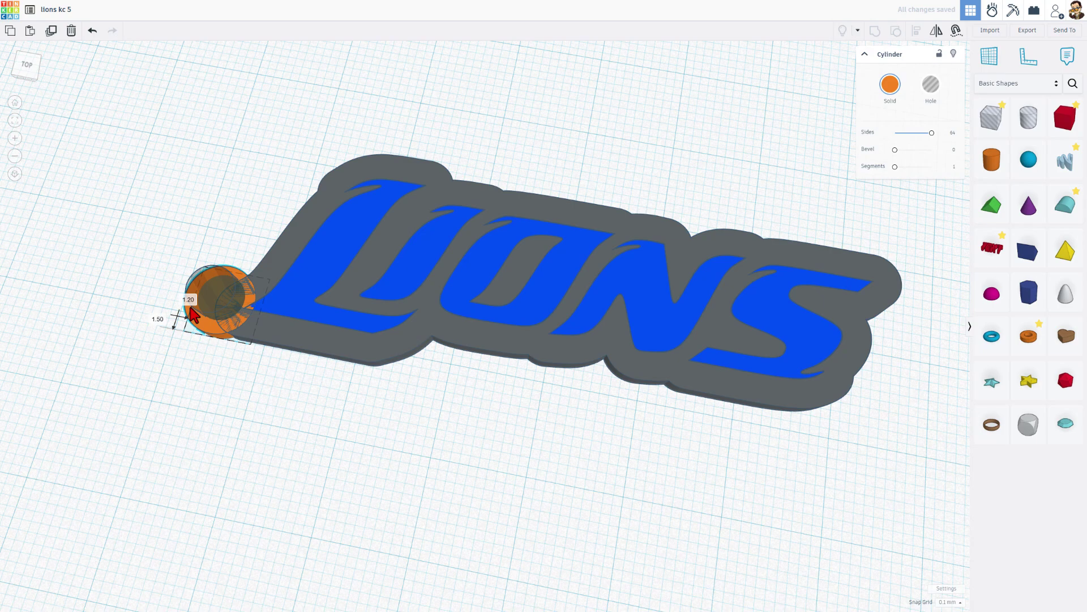
click(170, 414)
right_drag(169, 413, 342, 433)
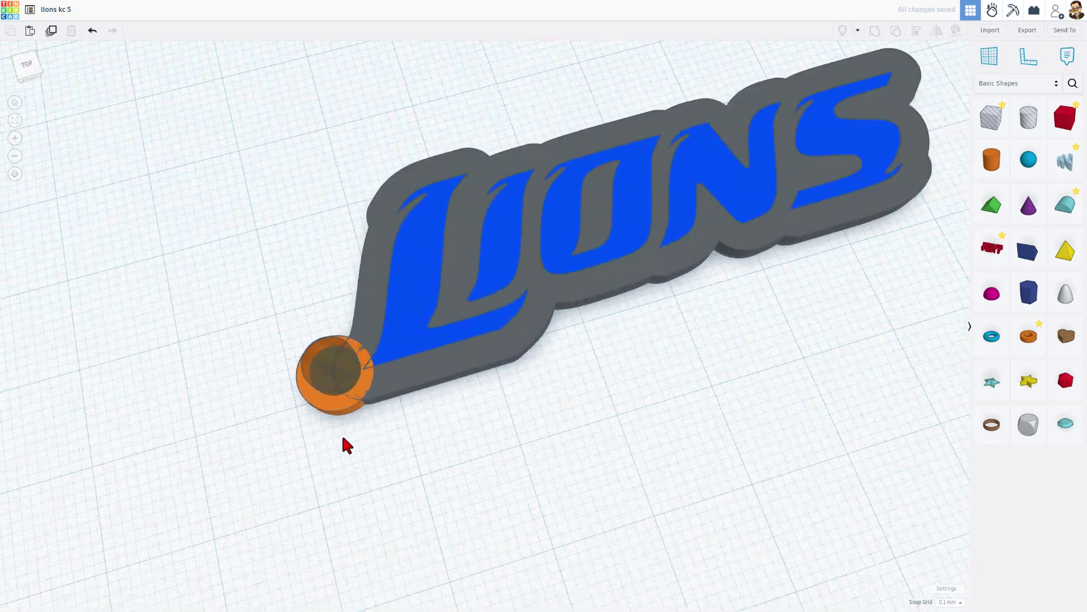
drag(342, 406, 357, 398)
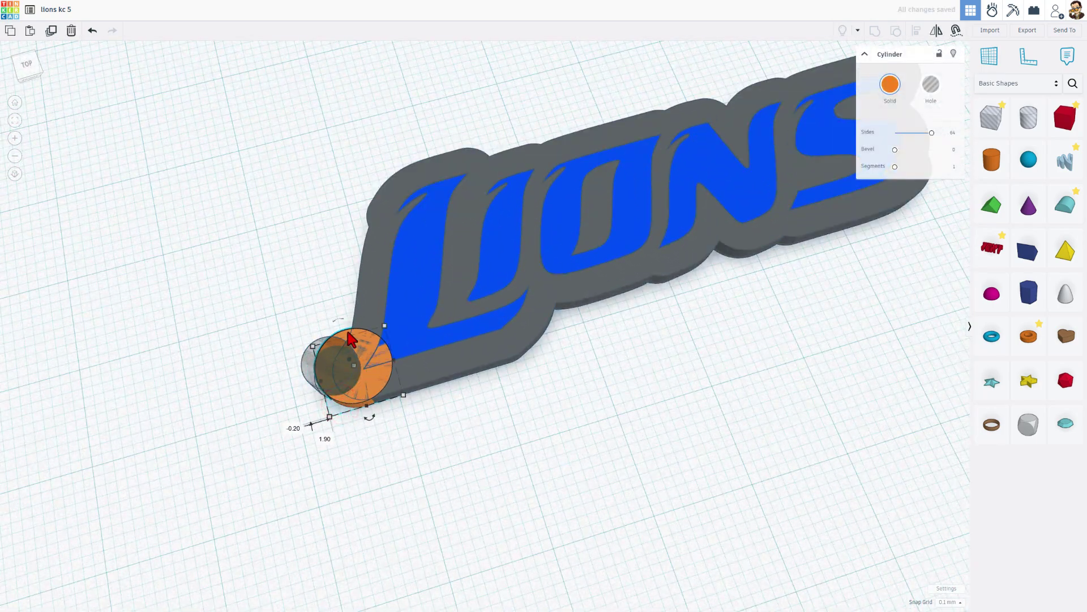
drag(352, 338, 381, 359)
right_drag(382, 359, 412, 252)
click(412, 252)
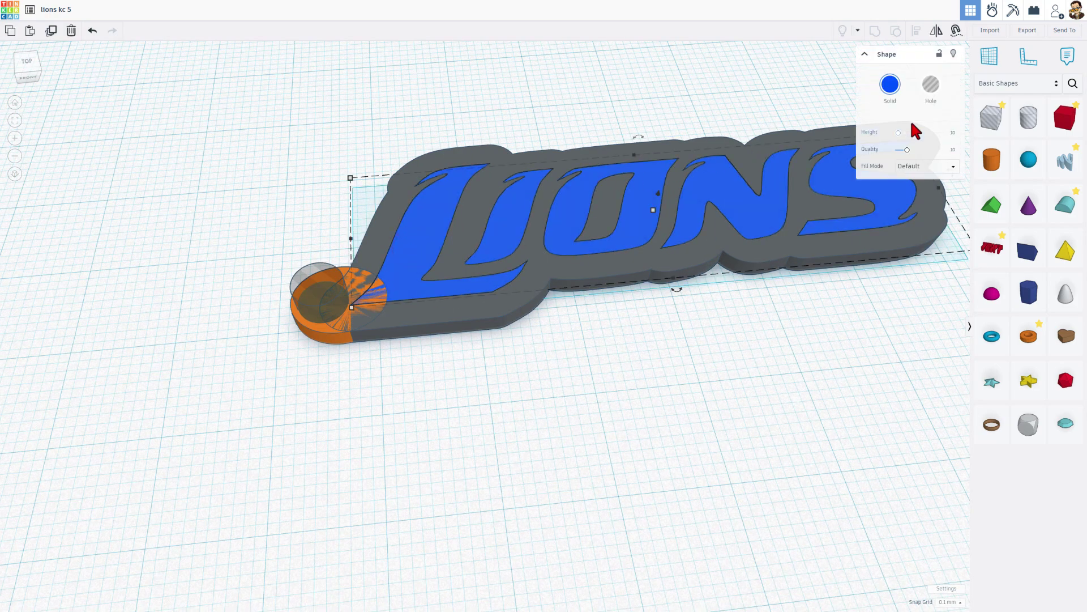
Step: Lock and hide the blue lettering, then group the letter cutouts into the grey base
click(939, 53)
click(954, 64)
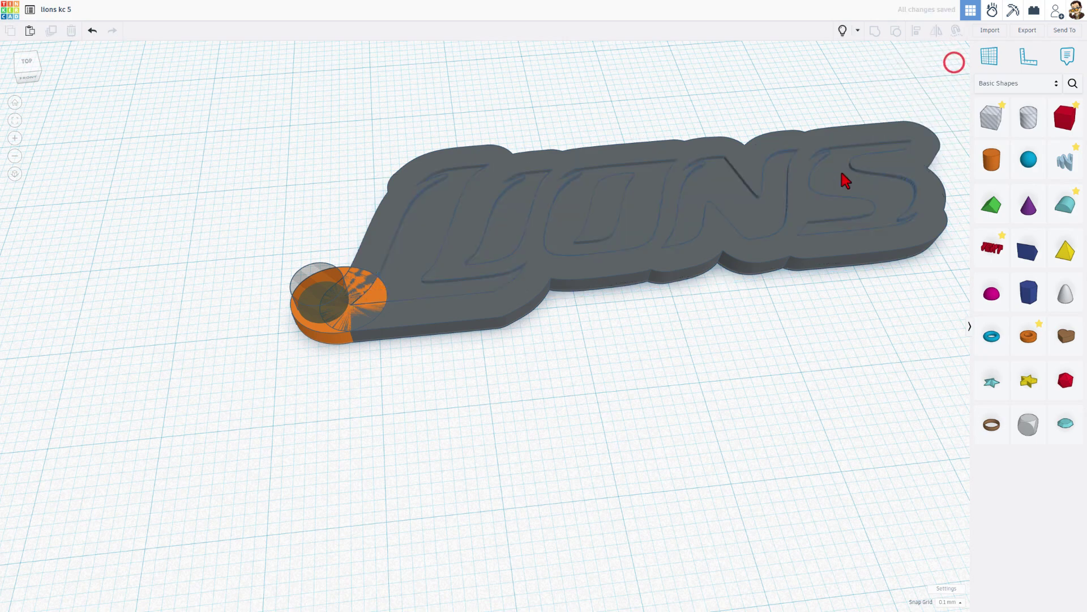
click(450, 203)
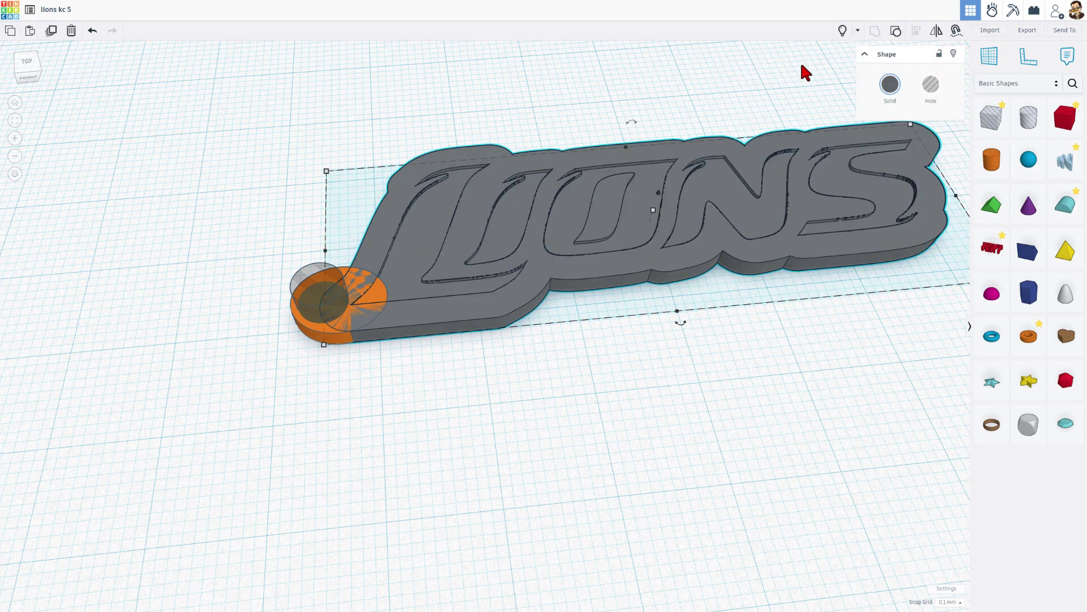
click(896, 31)
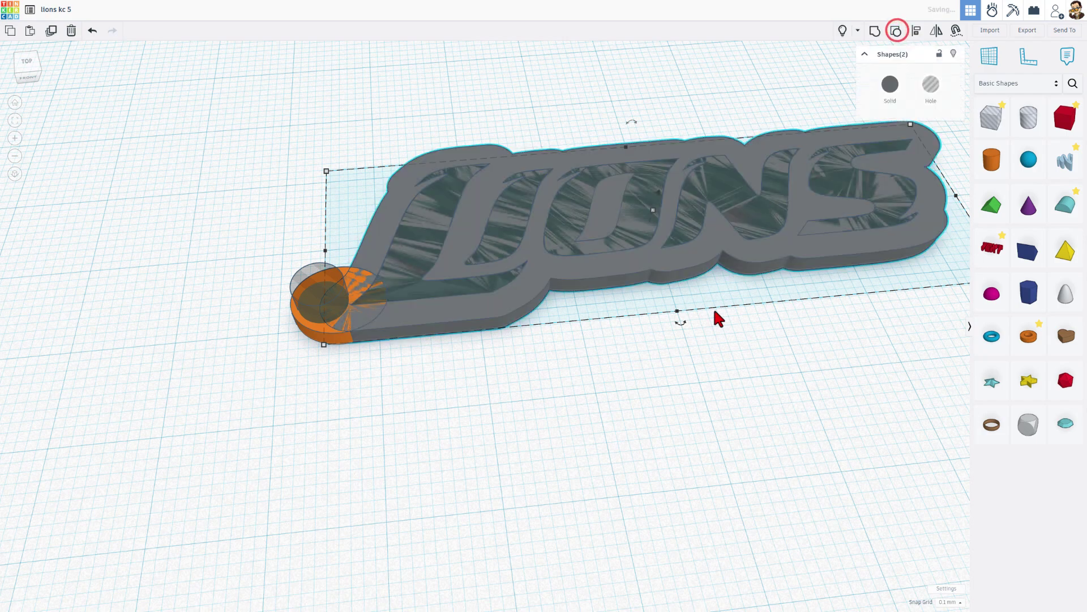
click(672, 384)
Step: Nudge the key-ring cylinder into place and group all four keychain pieces together
drag(230, 255, 293, 313)
click(292, 316)
mouse_move(344, 360)
click(204, 235)
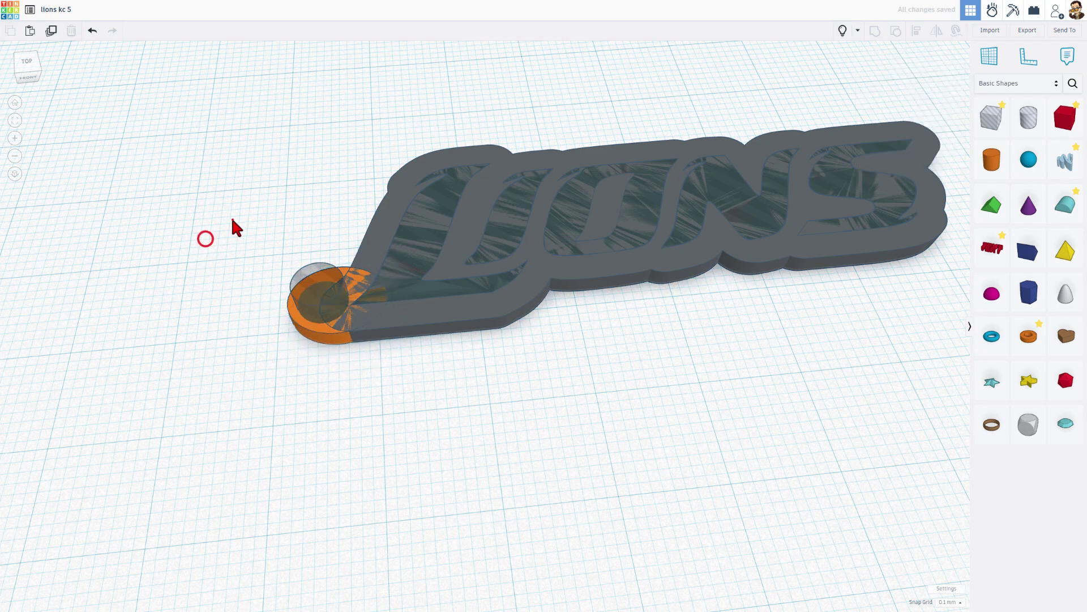
drag(233, 220, 453, 381)
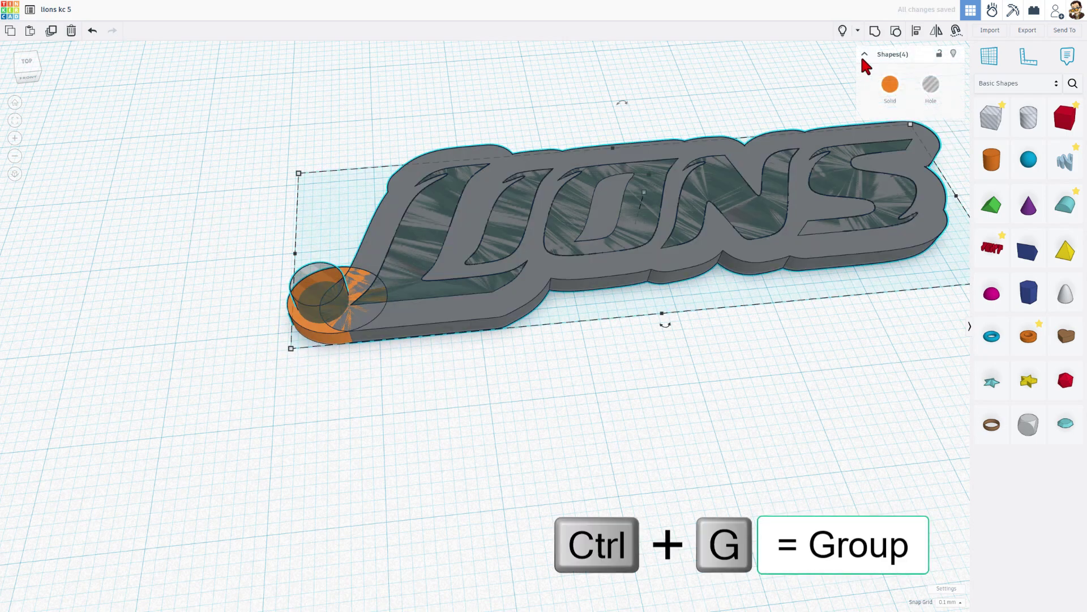
click(873, 31)
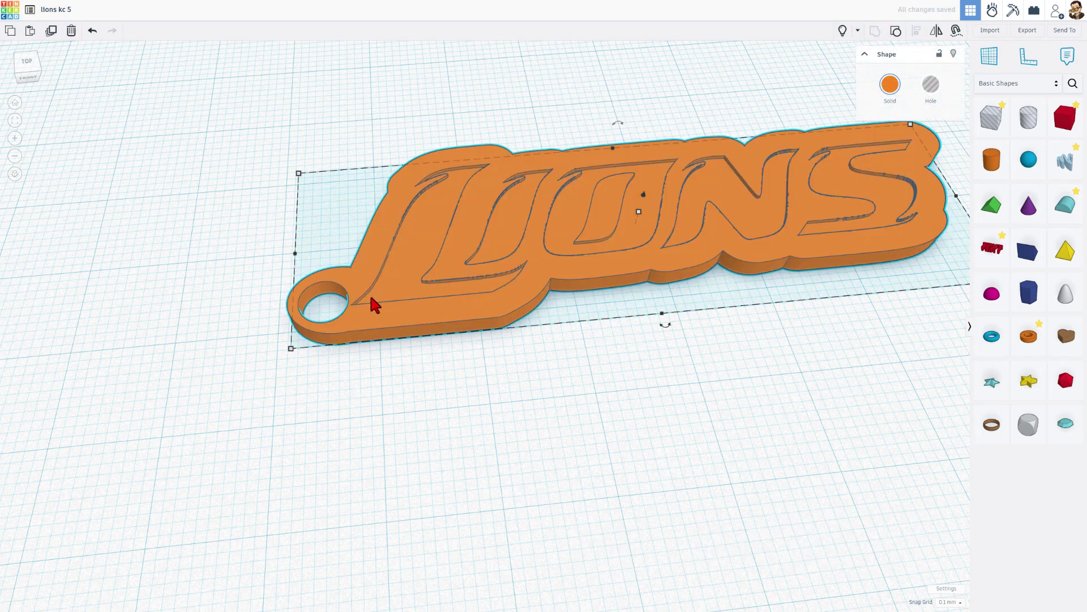
Step: Colour the grouped keychain dark grey and show the blue letters again
right_drag(370, 298, 454, 235)
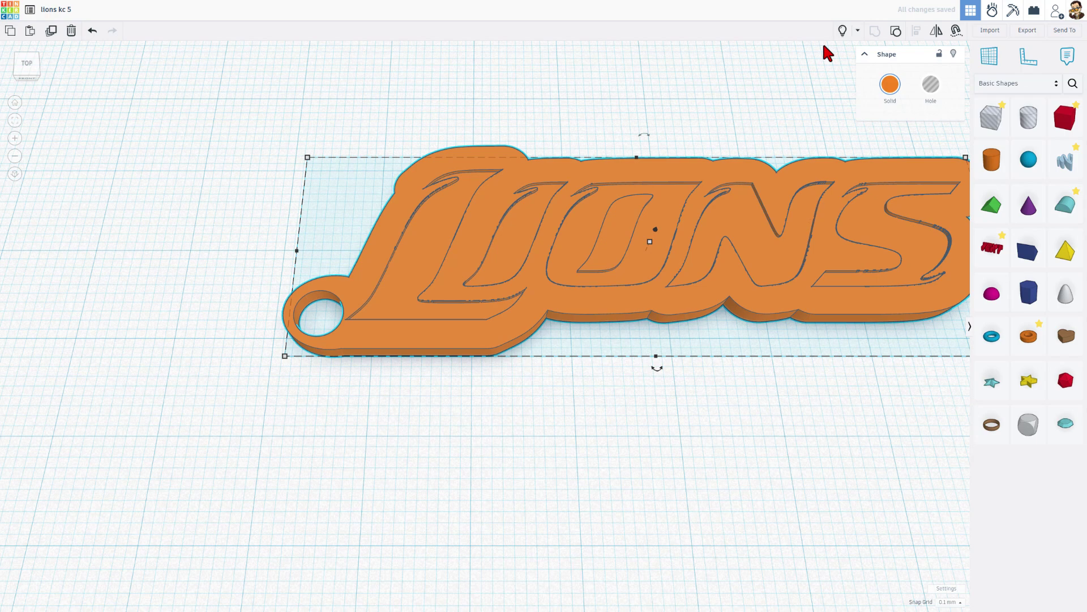
click(889, 86)
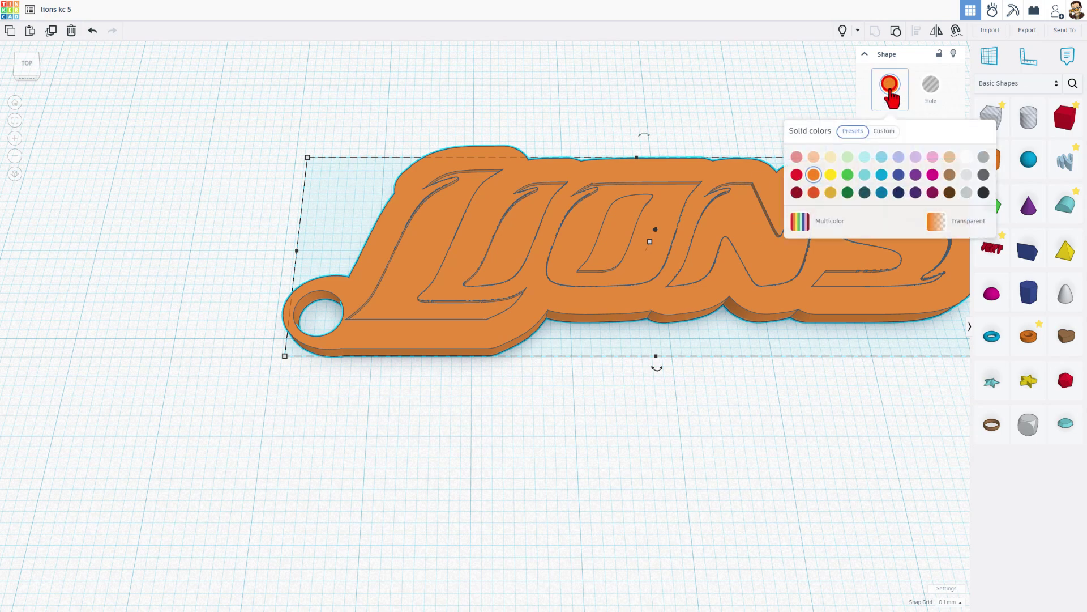
click(983, 175)
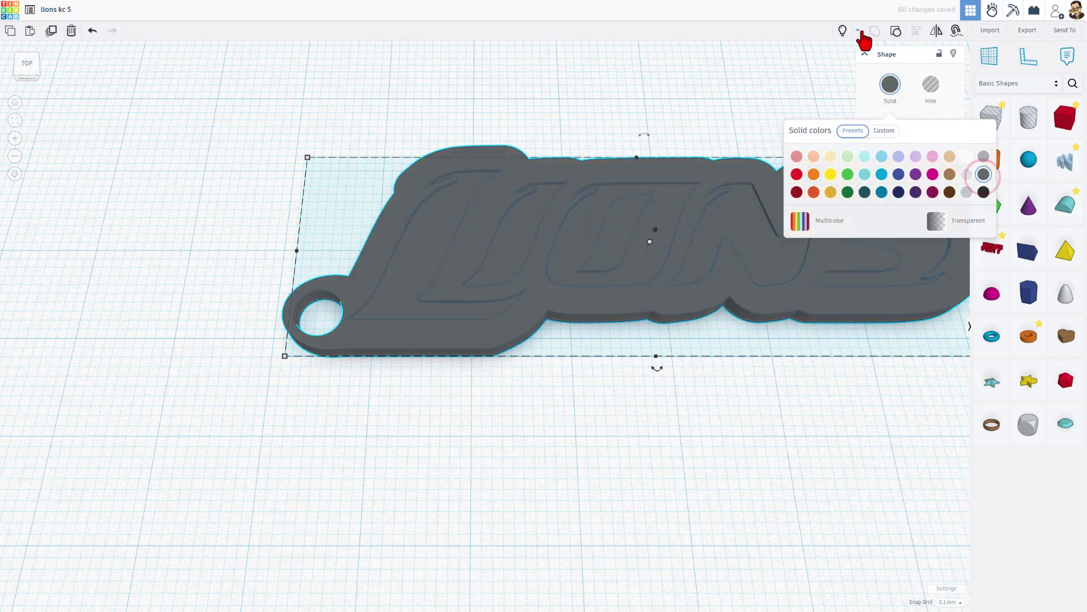
click(844, 31)
click(584, 408)
right_drag(586, 360, 549, 354)
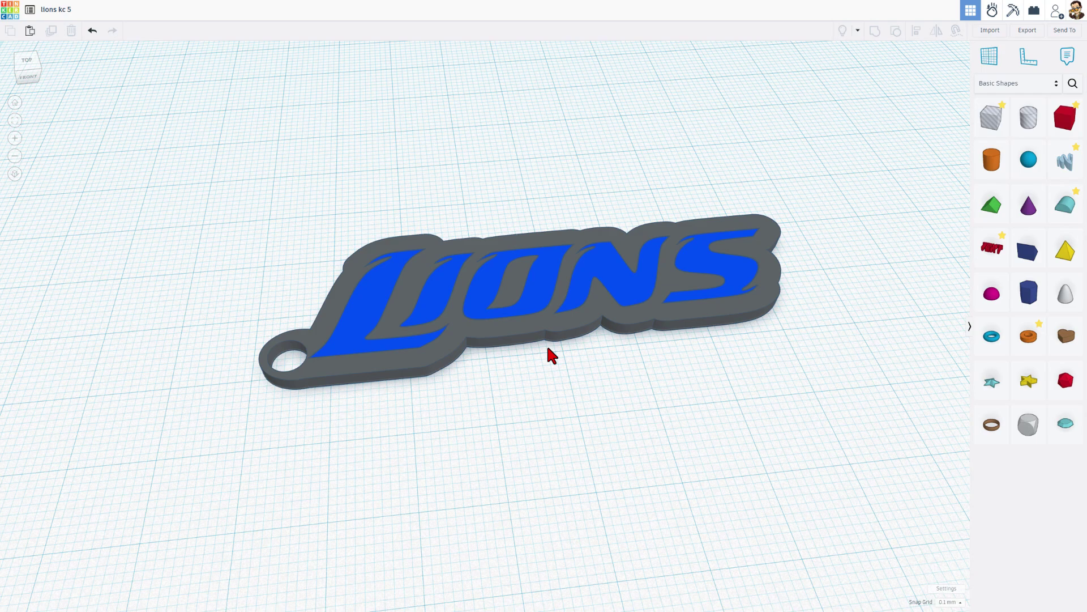
Step: Export the selected base as 'lions kc 5 base.stl' into the Dropbox 3dmodeling folder
click(550, 350)
right_drag(566, 410, 596, 388)
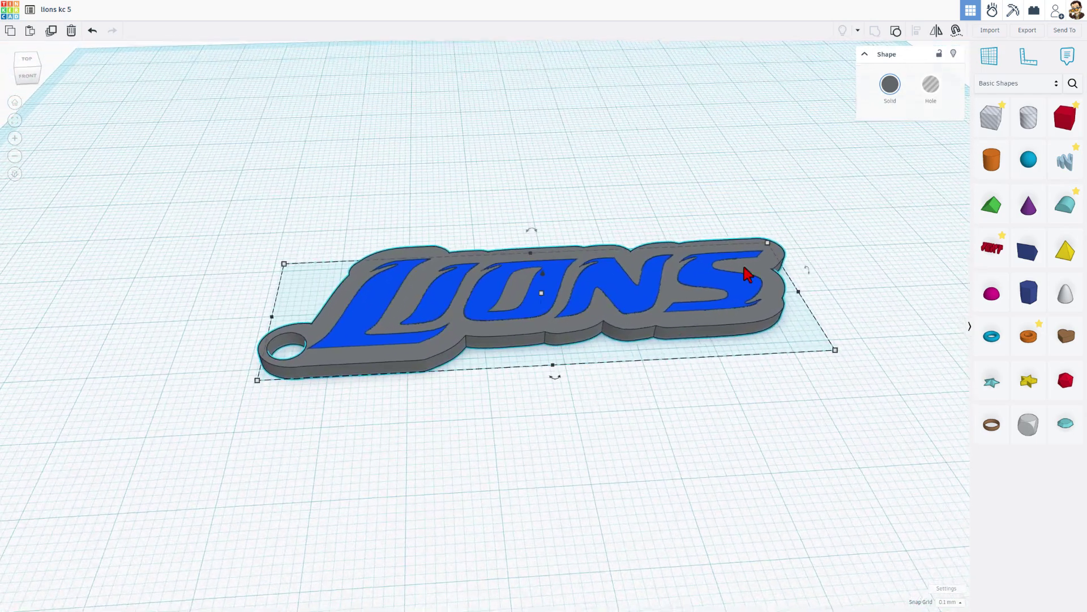
click(1028, 30)
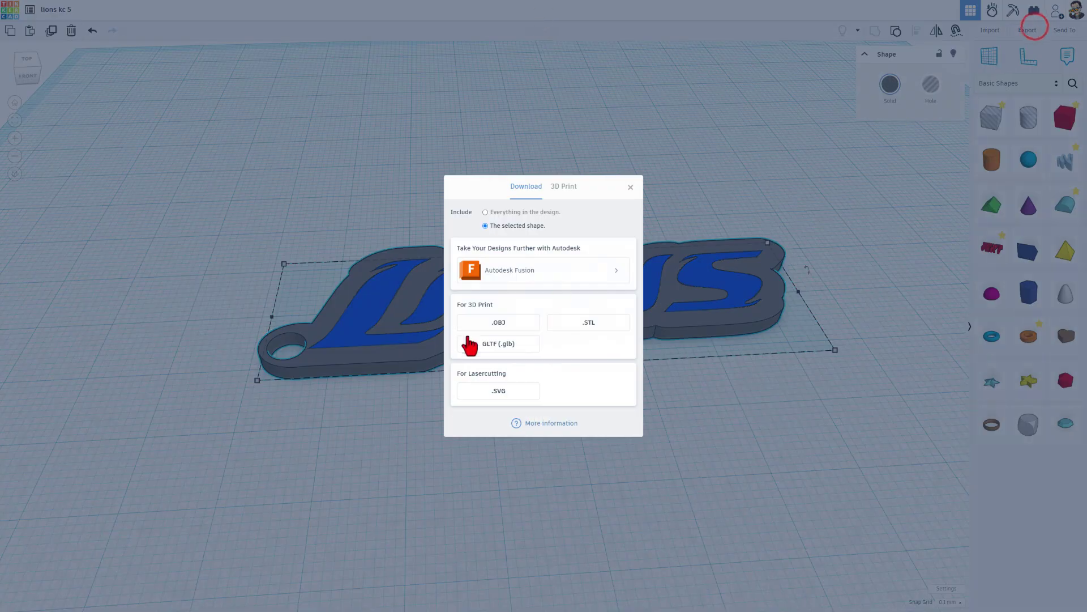
click(593, 323)
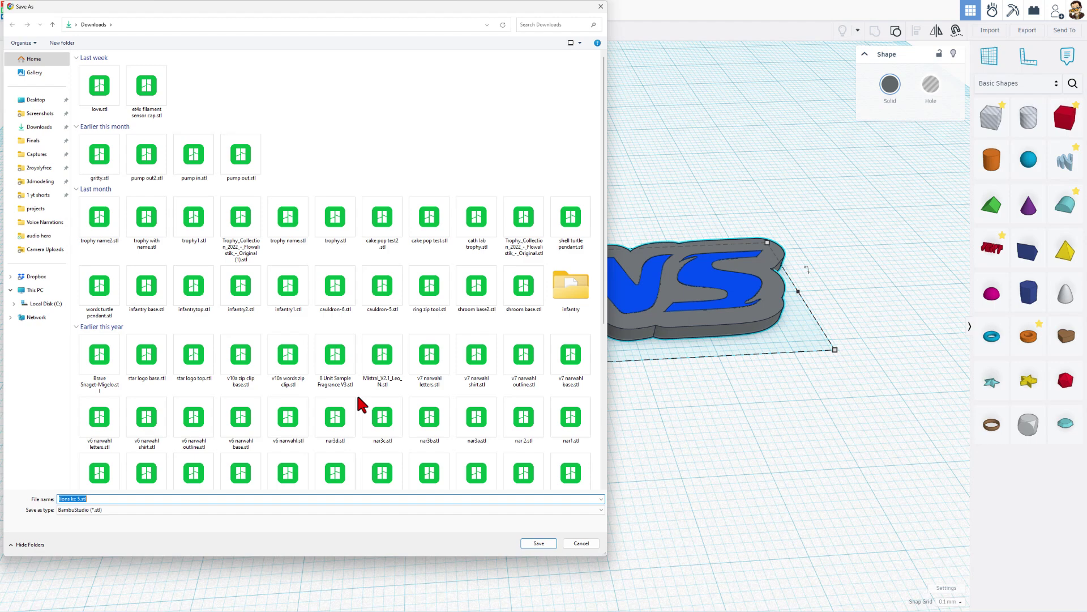
click(40, 181)
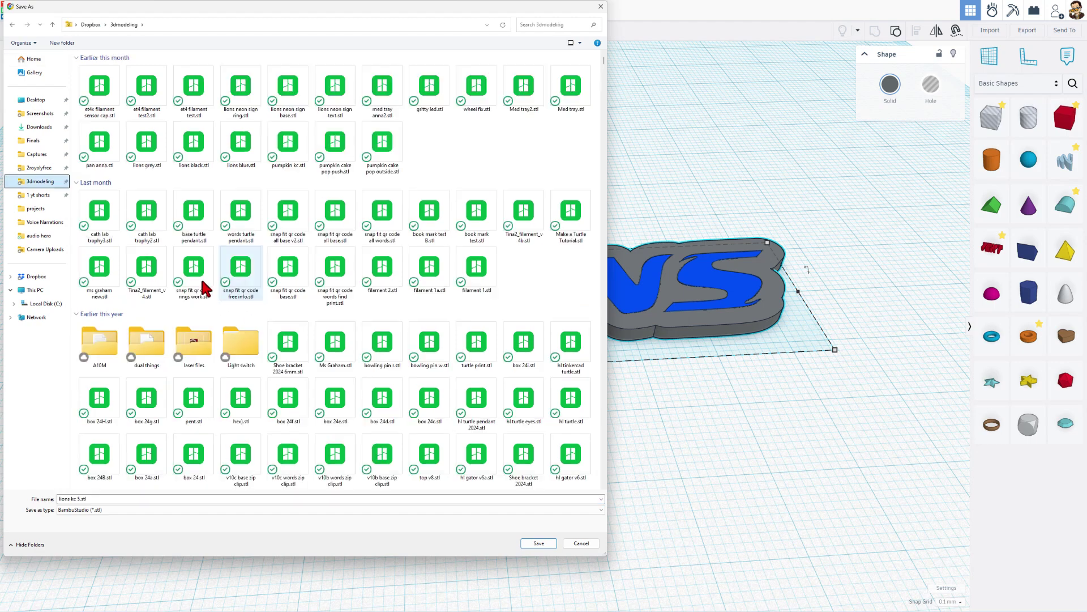
click(80, 498)
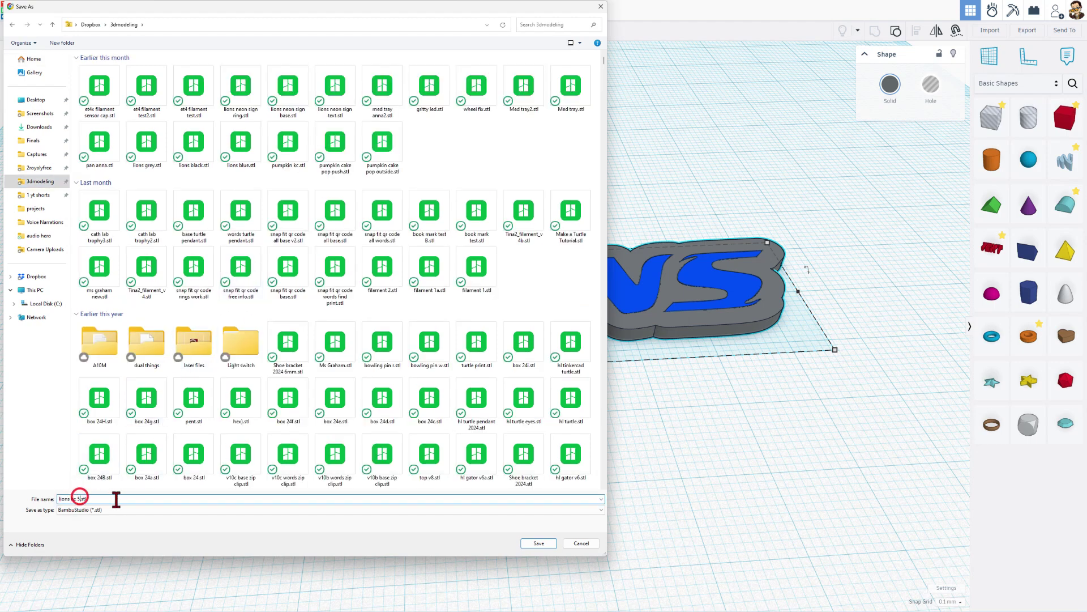
text(base)
click(546, 545)
Step: Export the blue LIONS lettering as 'lions kc 5words.stl', then open the Start menu
click(448, 283)
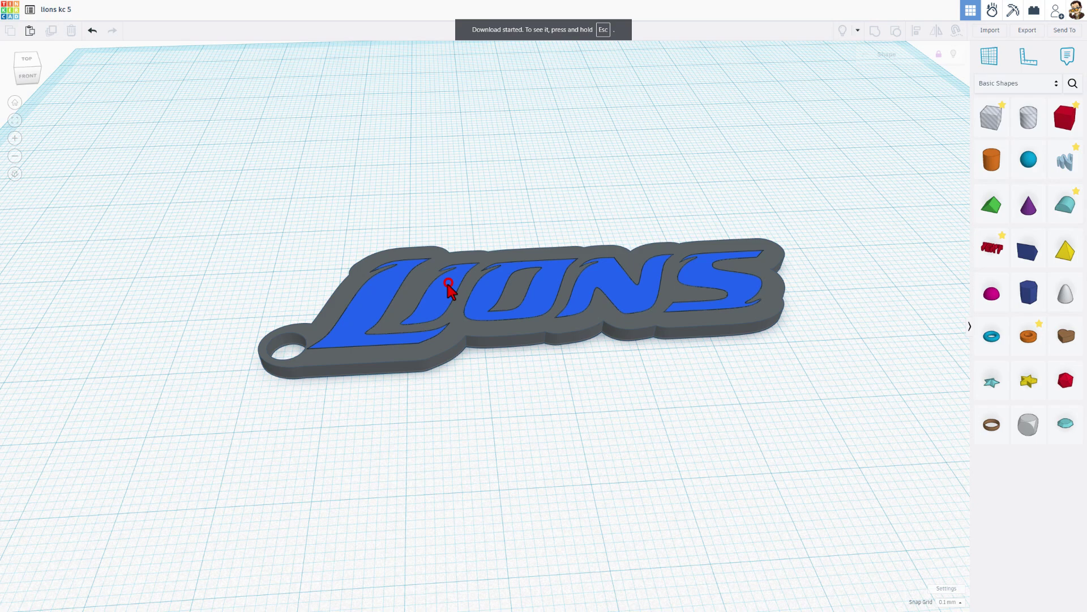
click(940, 62)
click(584, 273)
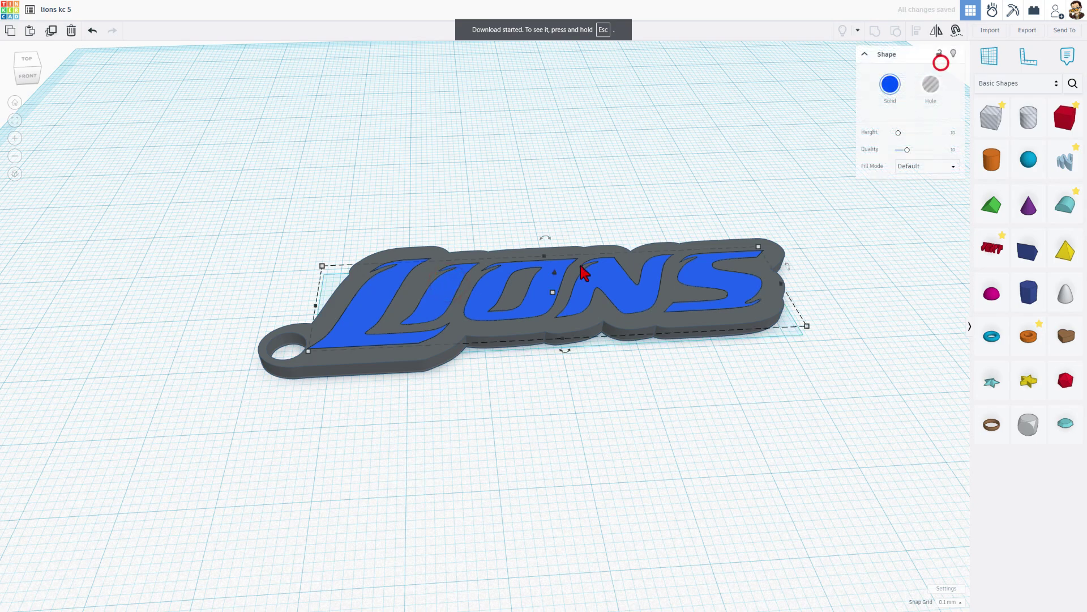
click(1027, 31)
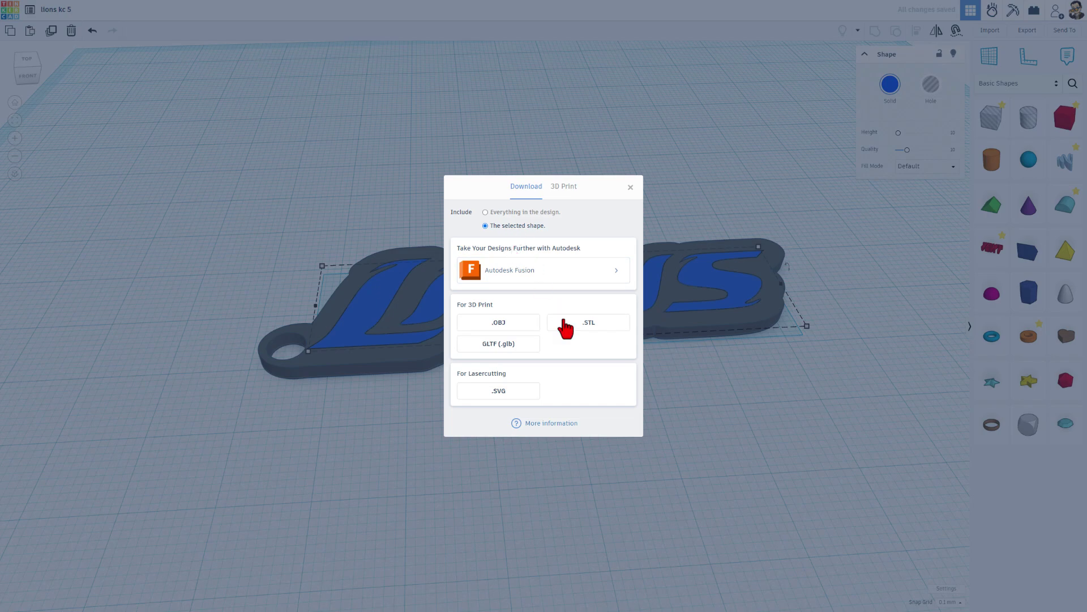
click(565, 324)
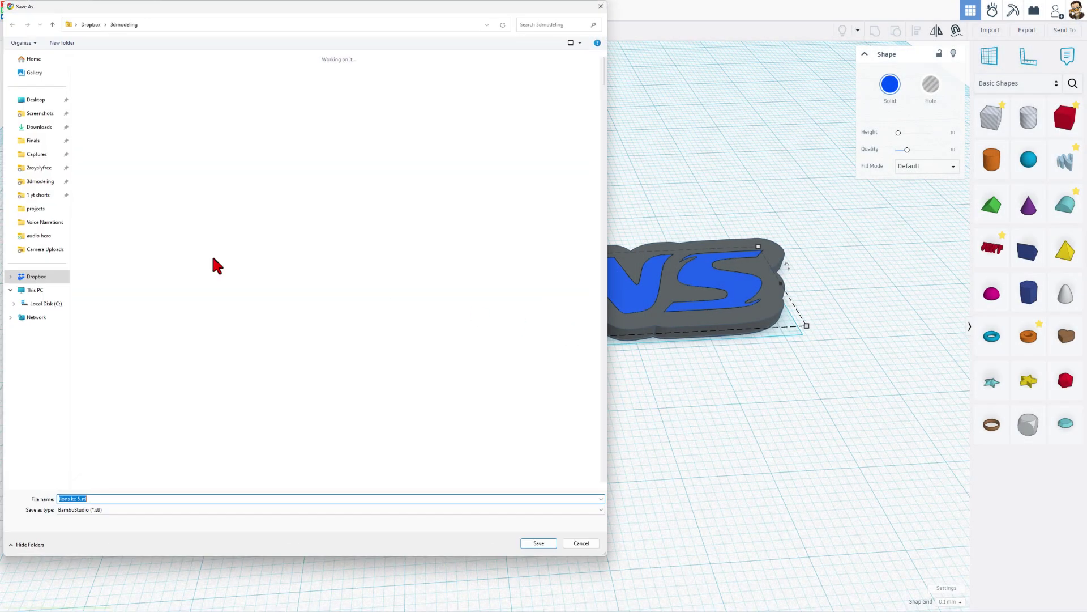
click(83, 499)
text(words)
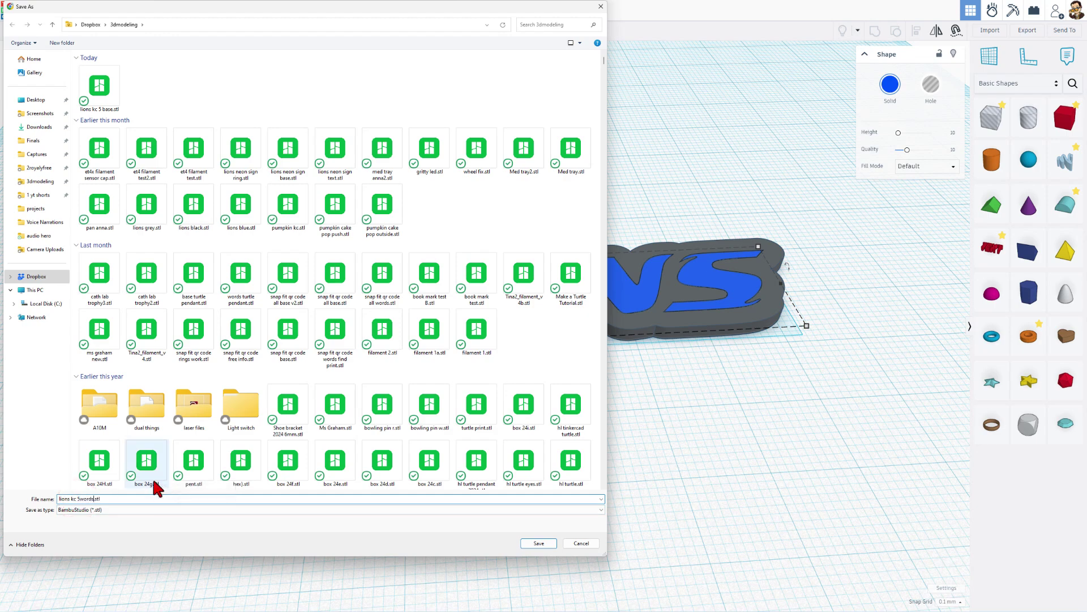
key(Return)
key(super)
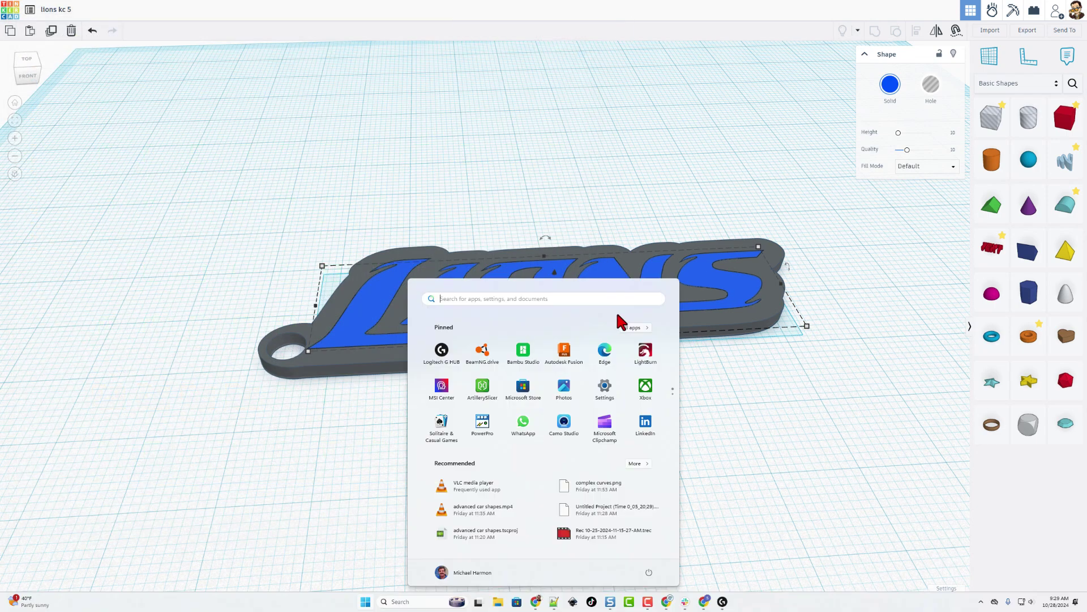
Step: Launch Bambu Studio, start a new project and add both keychain STLs from 3dmodeling
click(519, 356)
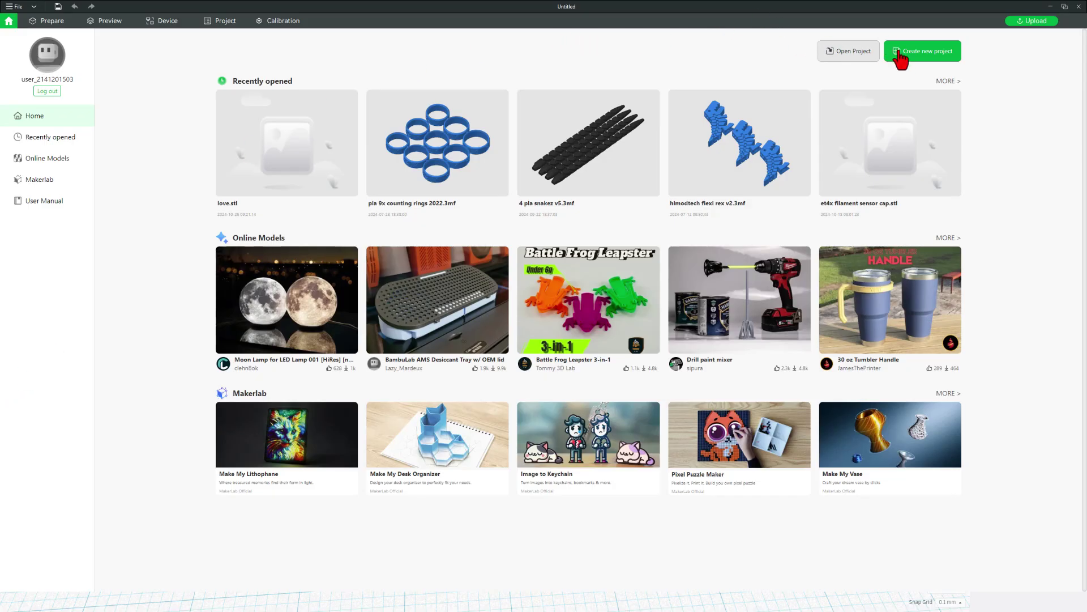
click(901, 52)
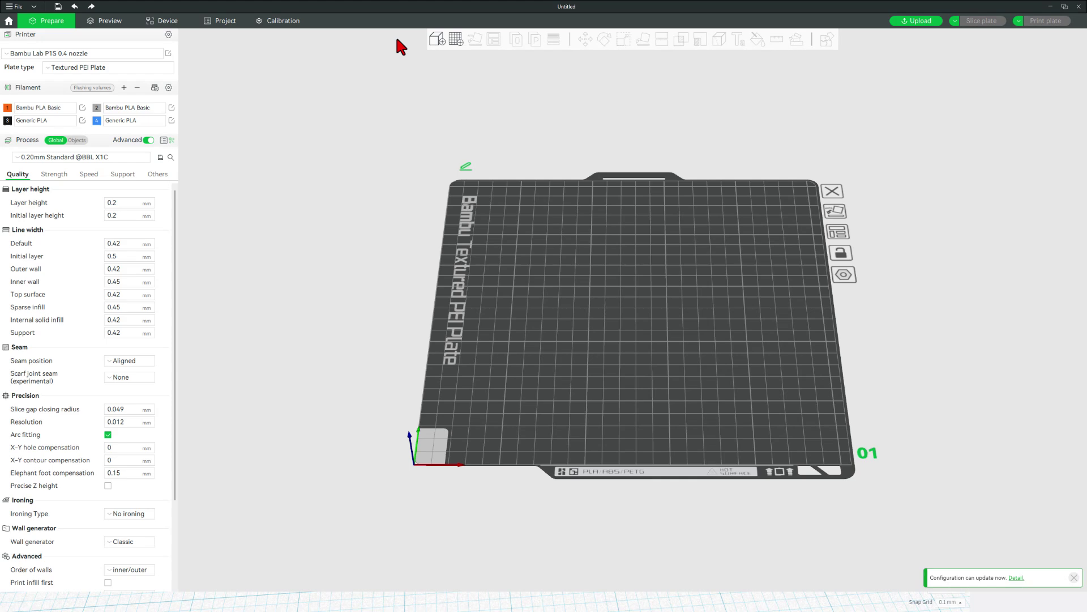
click(436, 41)
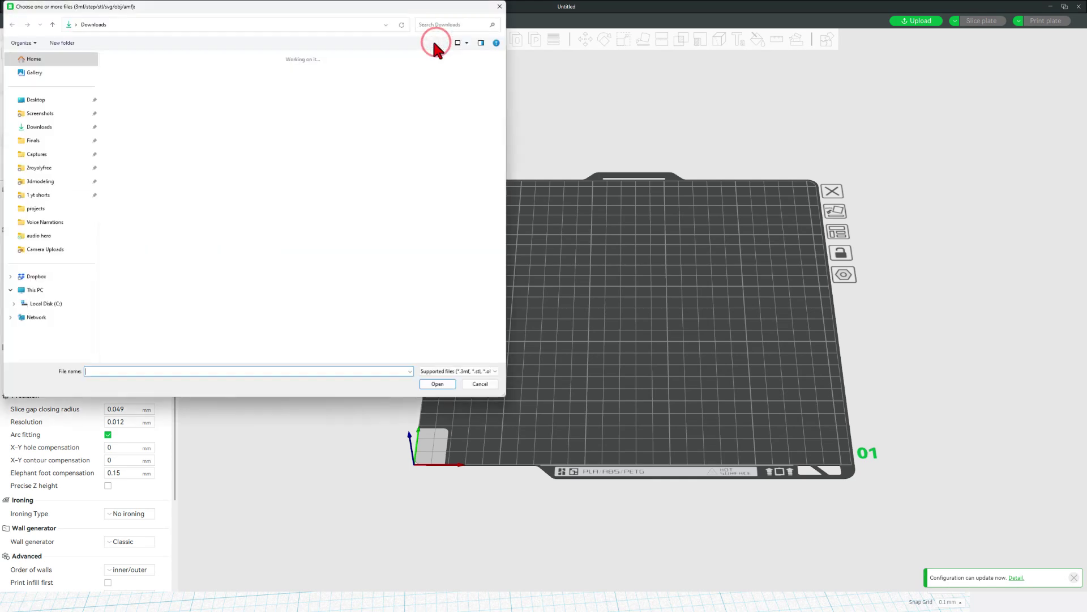
click(229, 86)
drag(200, 89, 124, 100)
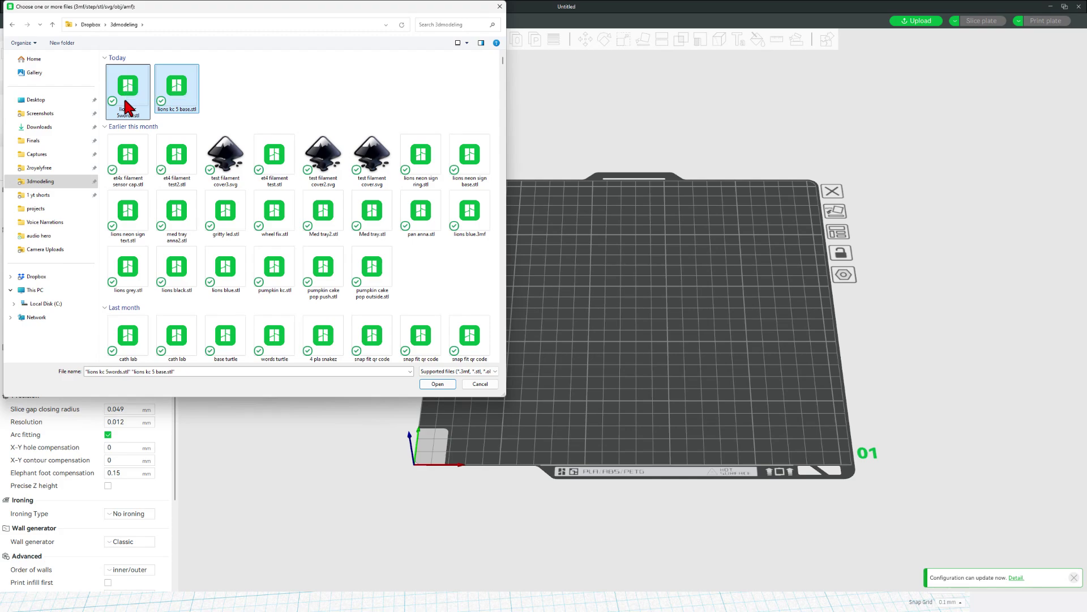
click(434, 385)
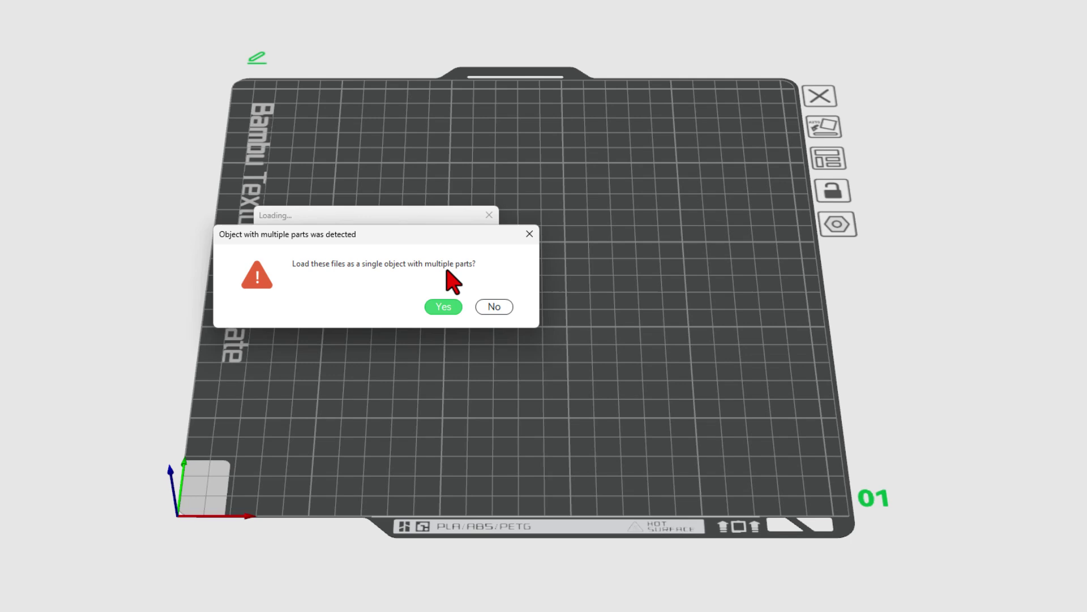
Step: Load the two files as one multi-part object and repair its mesh errors
click(452, 308)
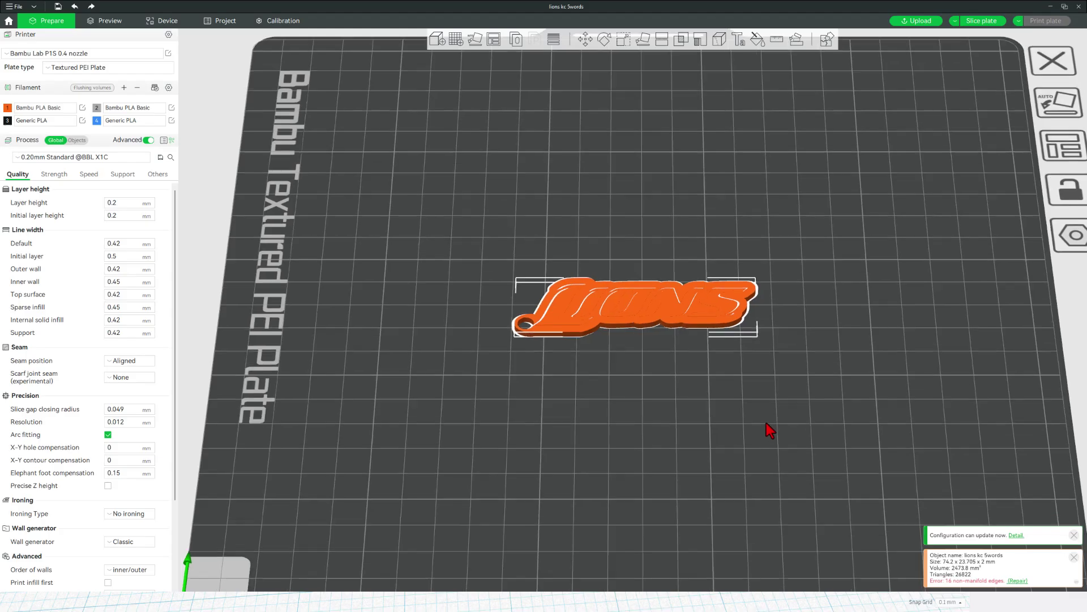
mouse_move(766, 423)
mouse_down()
mouse_move(741, 421)
mouse_move(752, 420)
mouse_up()
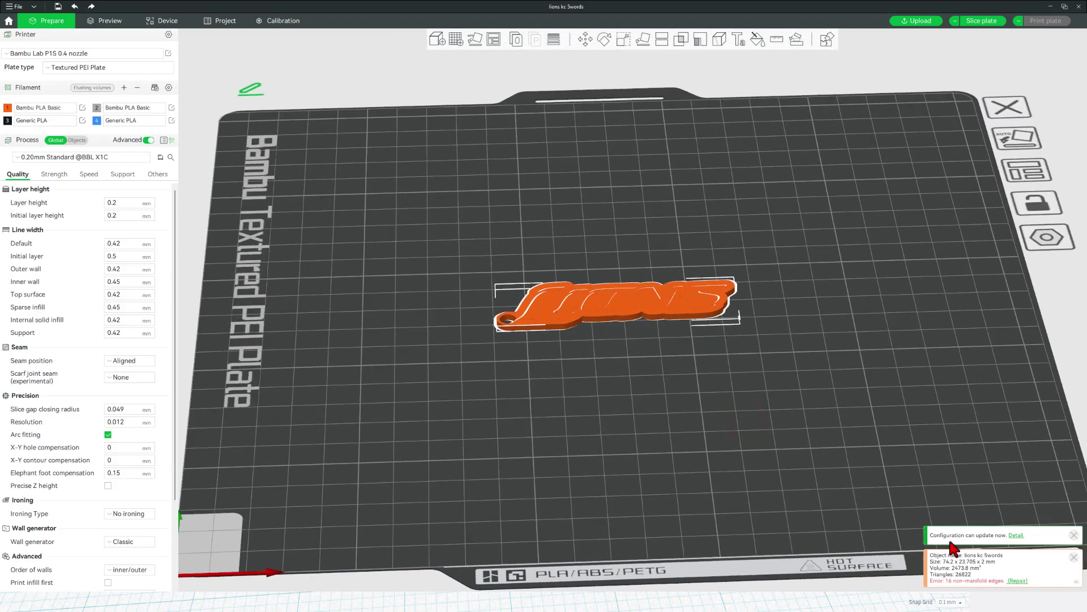
click(1020, 580)
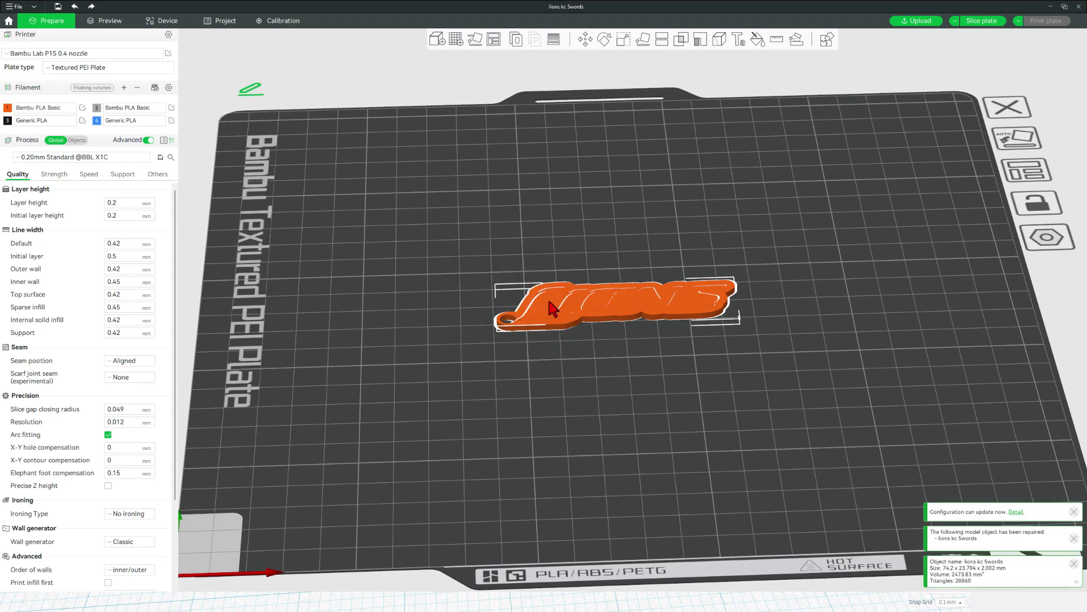
Step: On the Device page, set AMS slot A1 to blue Generic PLA High Speed
click(168, 21)
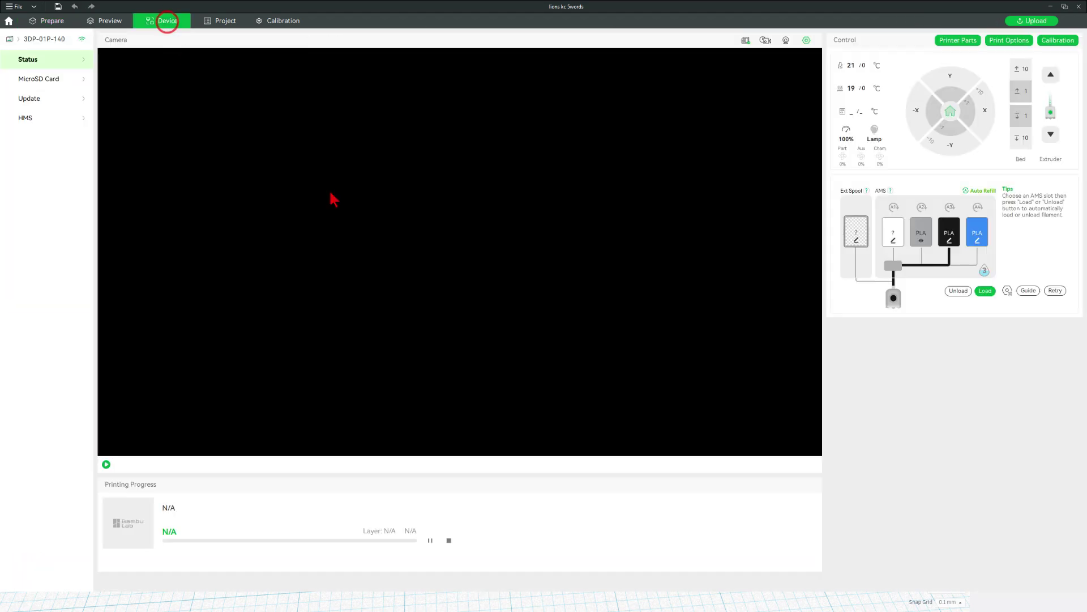
click(893, 242)
click(901, 172)
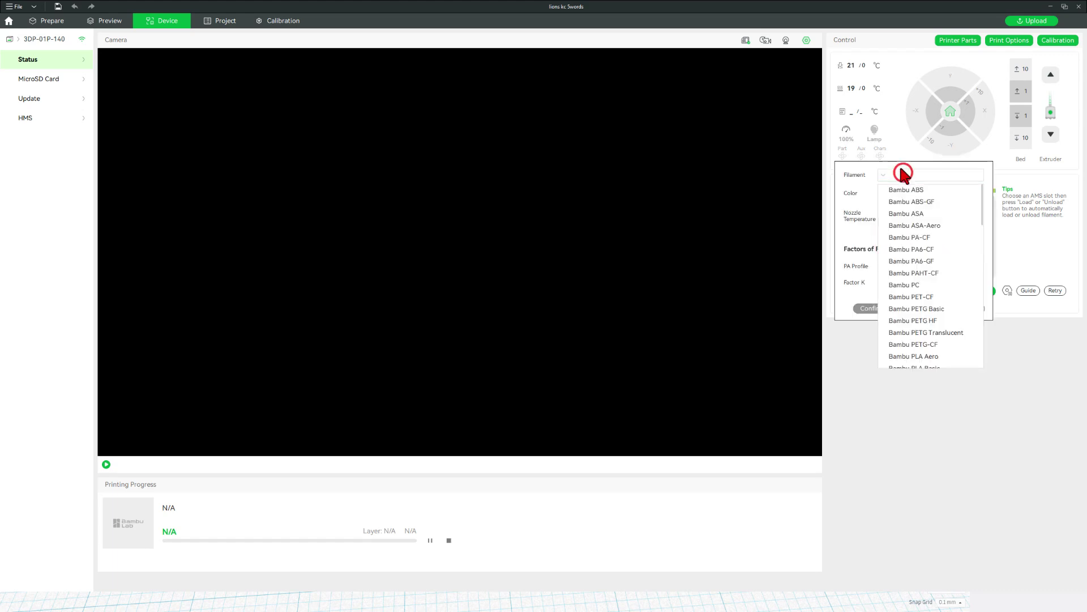
scroll(906, 306, down, 8)
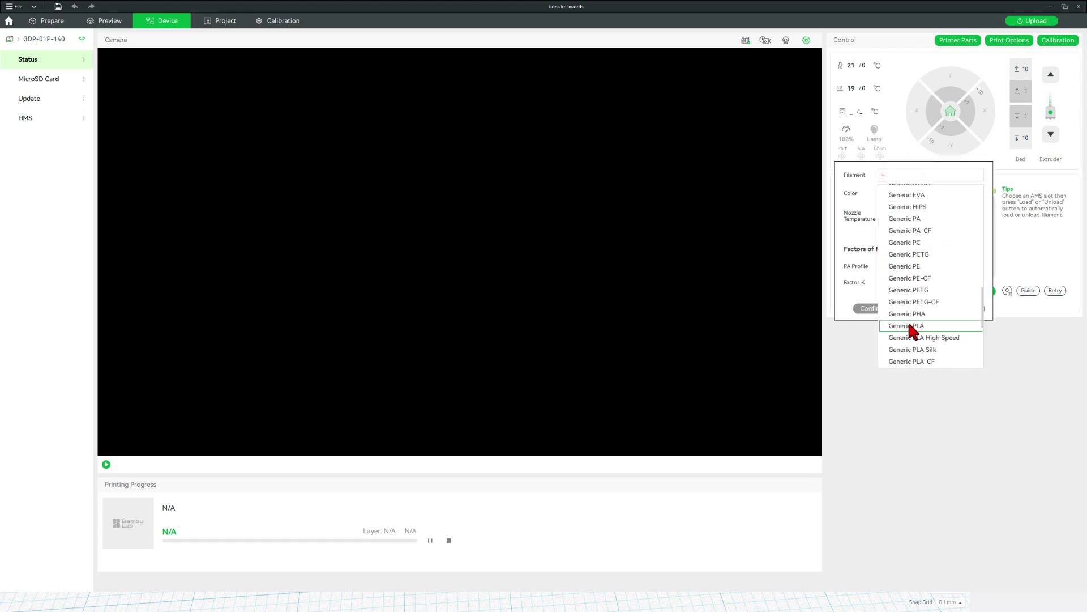
click(907, 338)
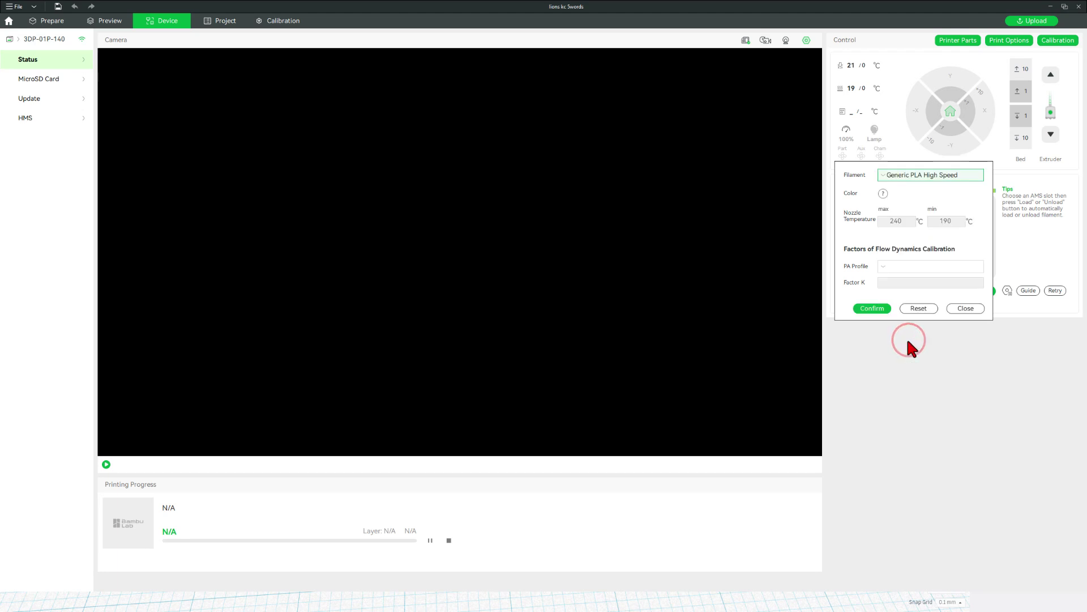
click(882, 195)
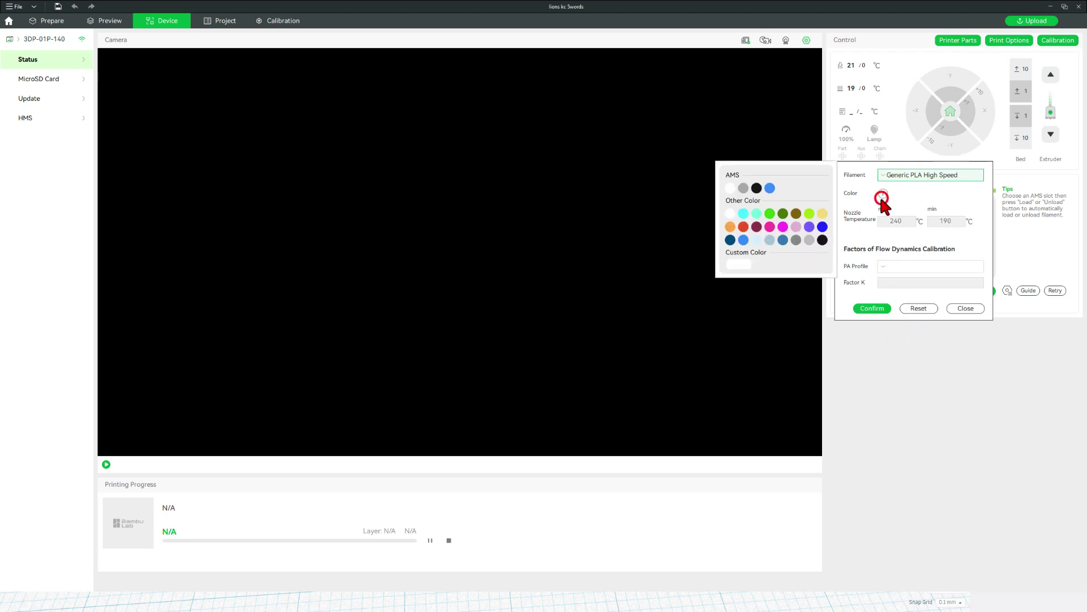
click(743, 241)
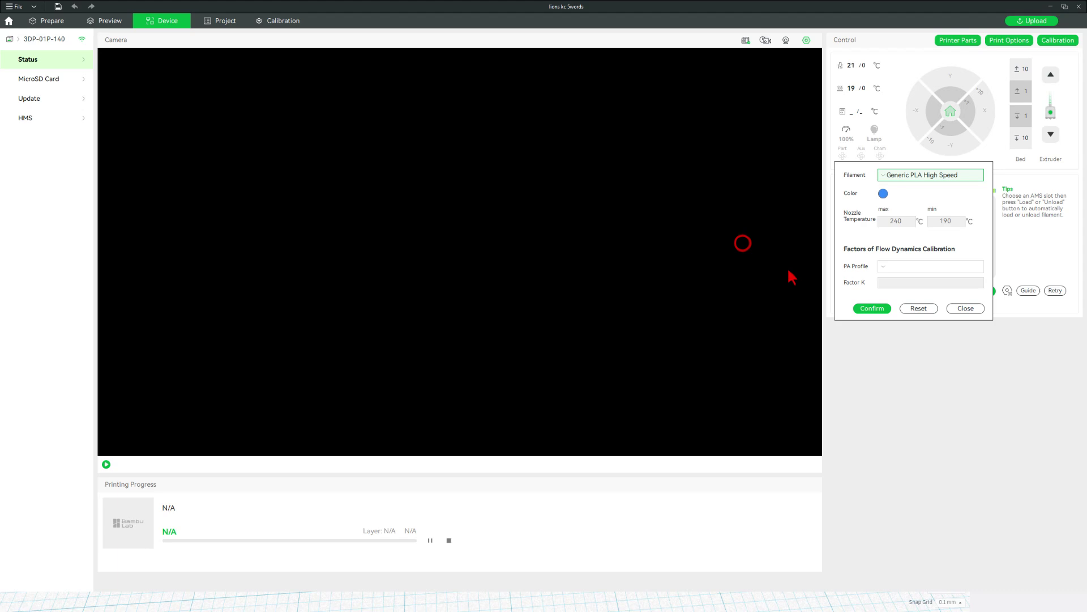
click(863, 308)
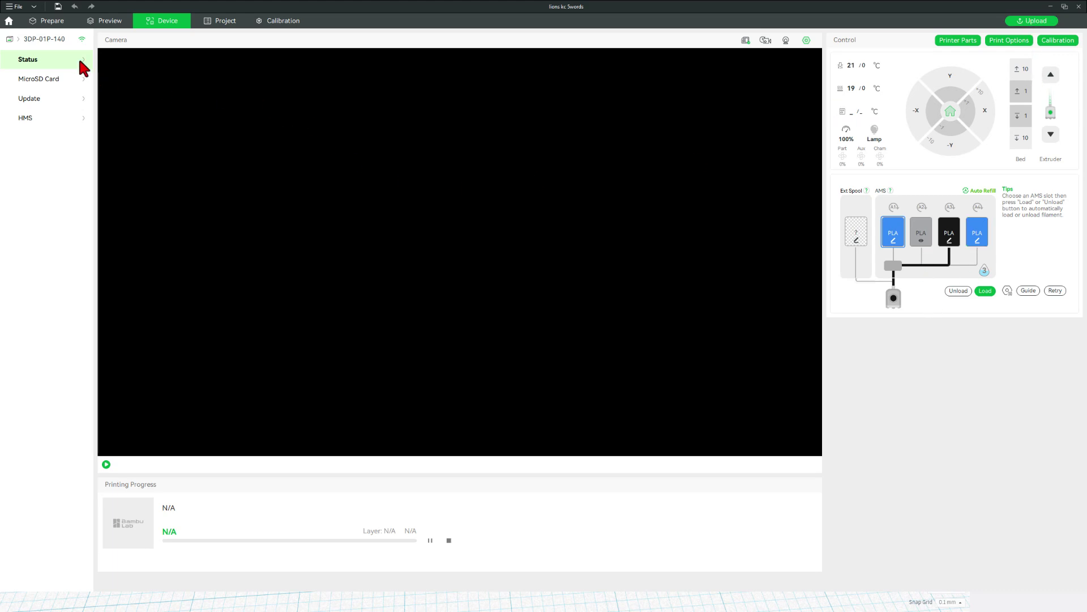
Step: Back on the Prepare tab, sync the project filaments with the AMS
click(54, 22)
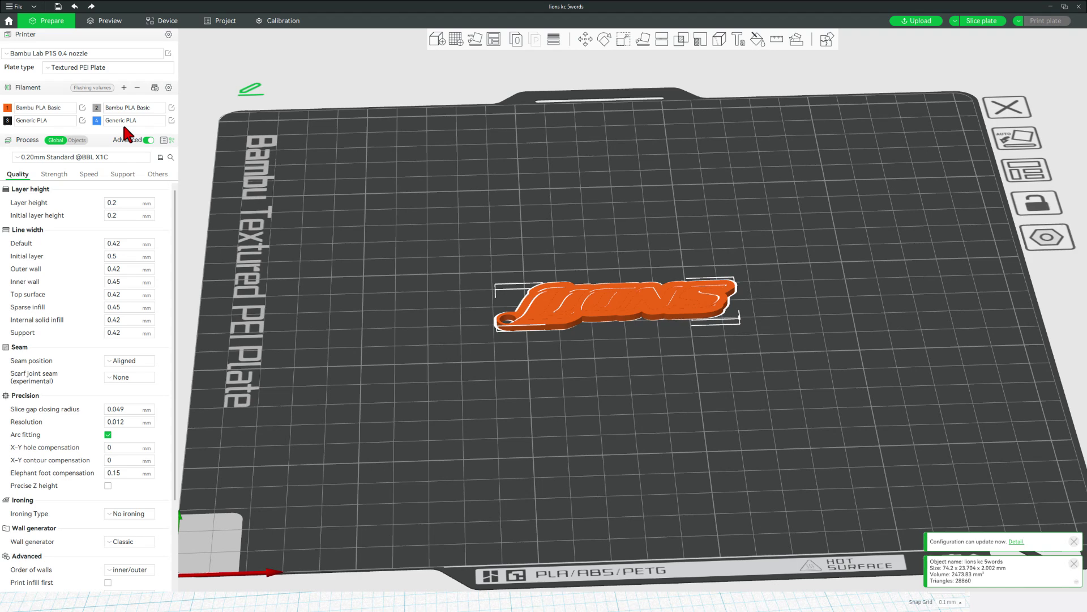
click(153, 88)
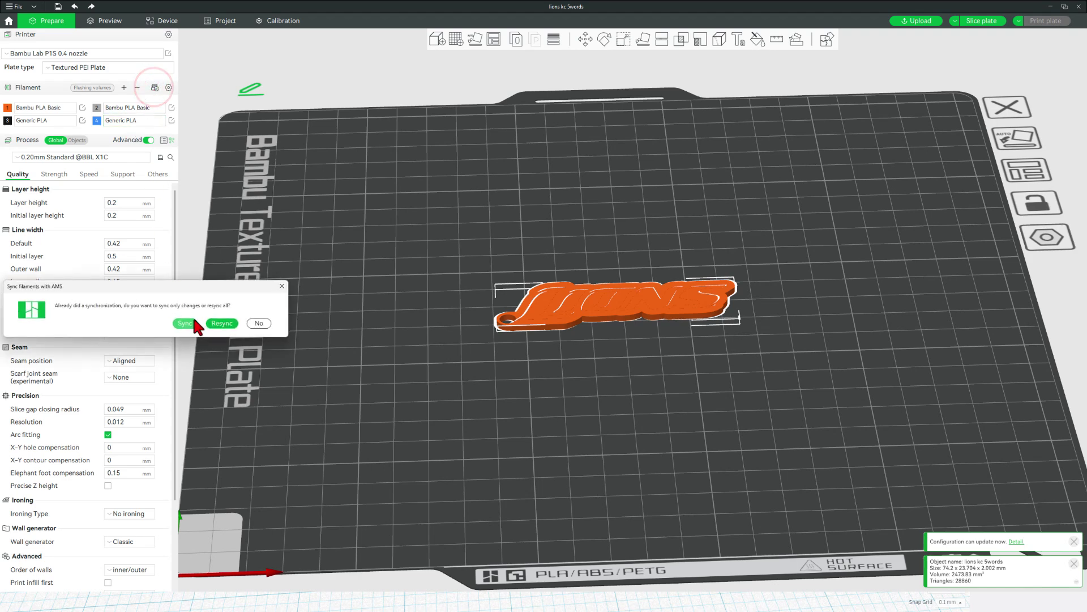
click(186, 323)
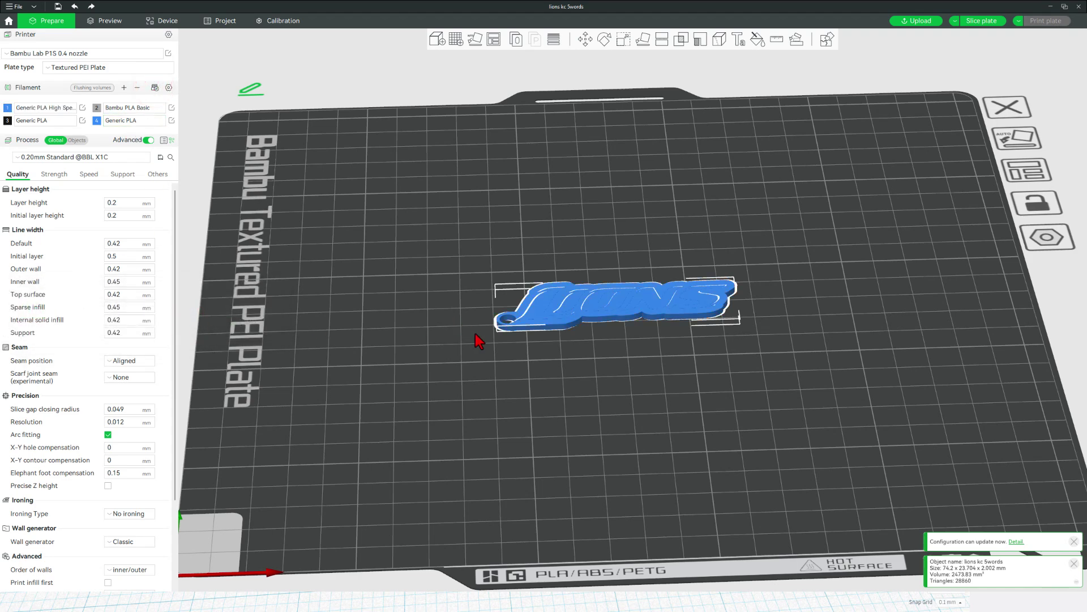
scroll(589, 361, up, 2)
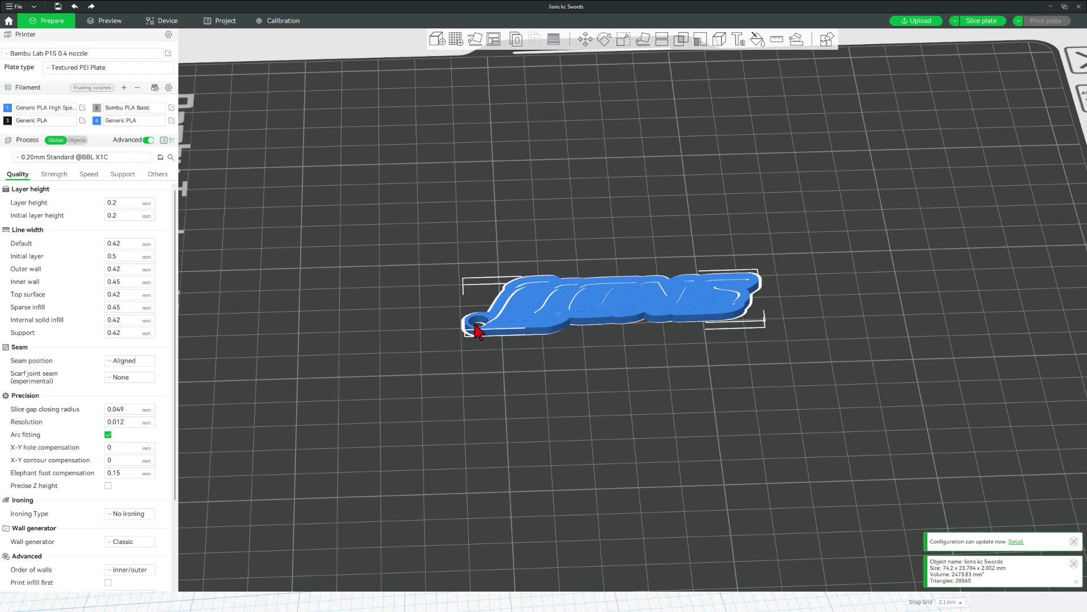
Step: Assign black filament 3 to the base part and blue filament 1 to the lettering
click(76, 139)
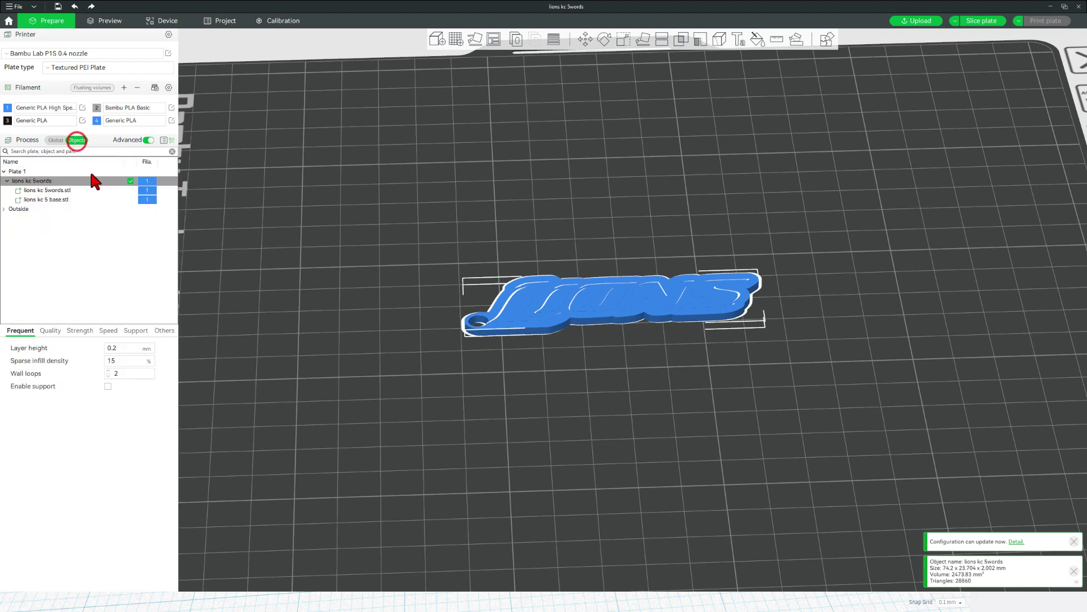
click(57, 199)
click(148, 202)
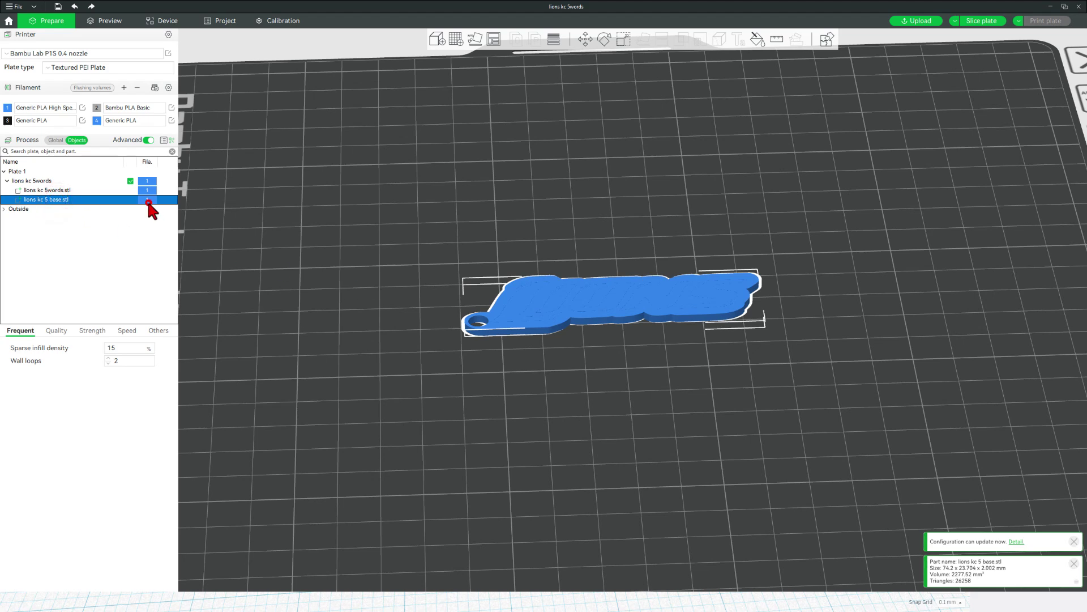
click(148, 201)
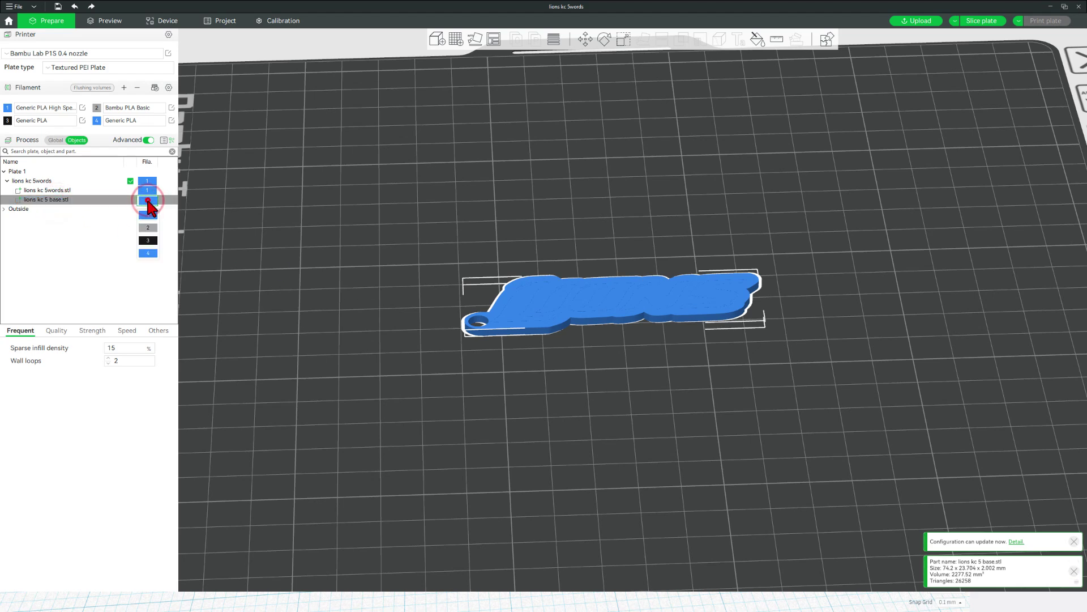
click(148, 239)
click(128, 249)
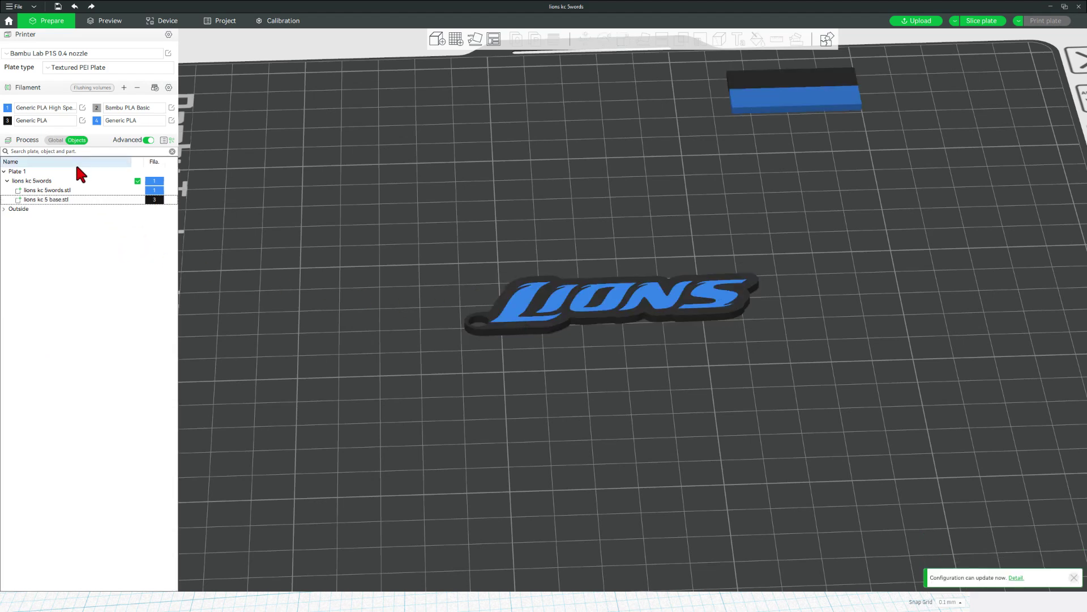
click(150, 190)
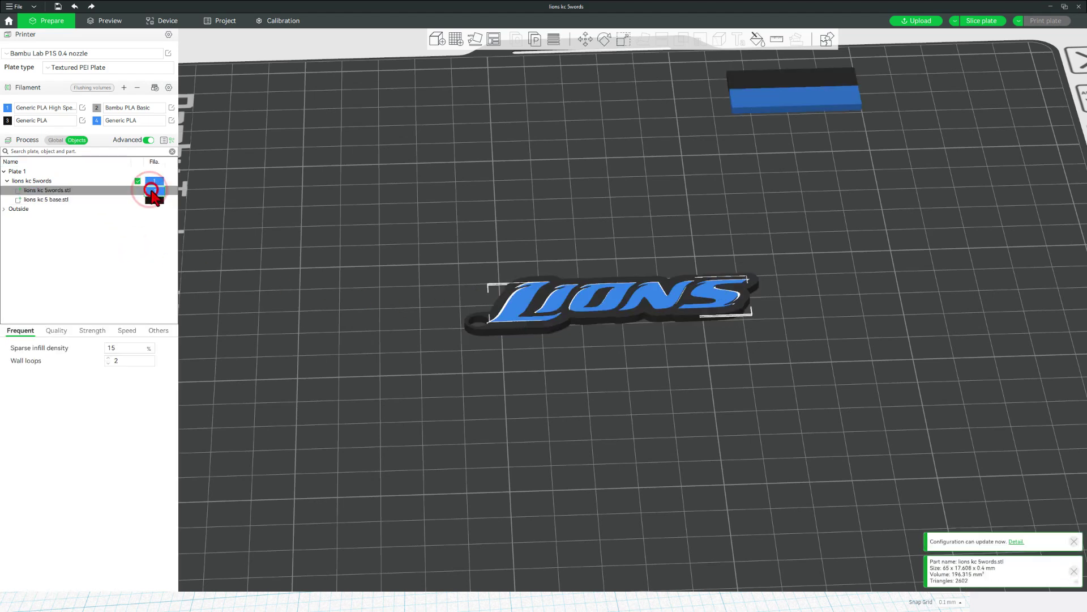
click(153, 191)
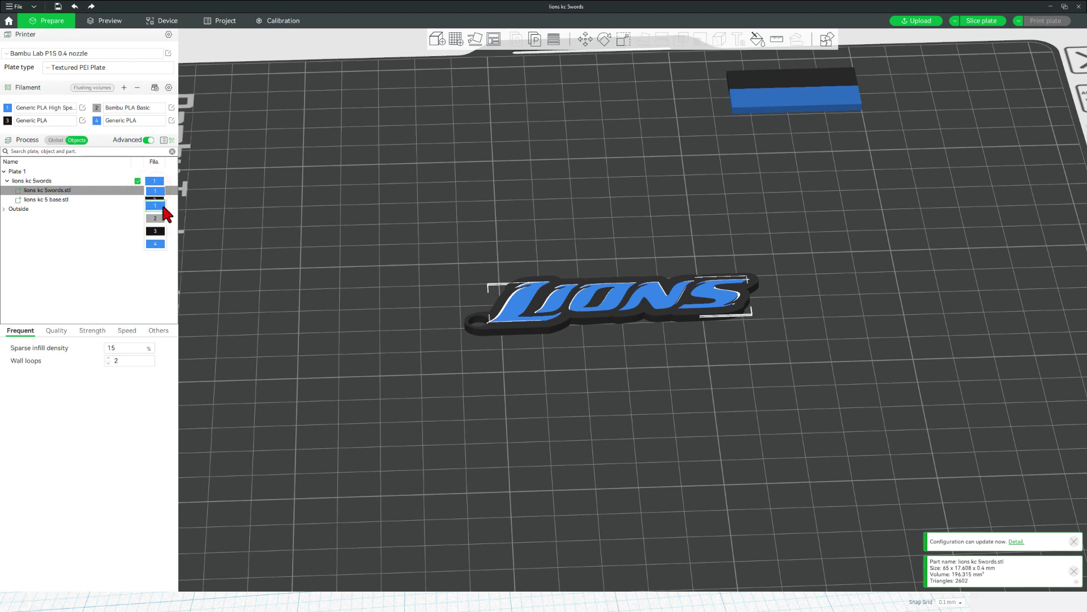
click(161, 206)
click(110, 204)
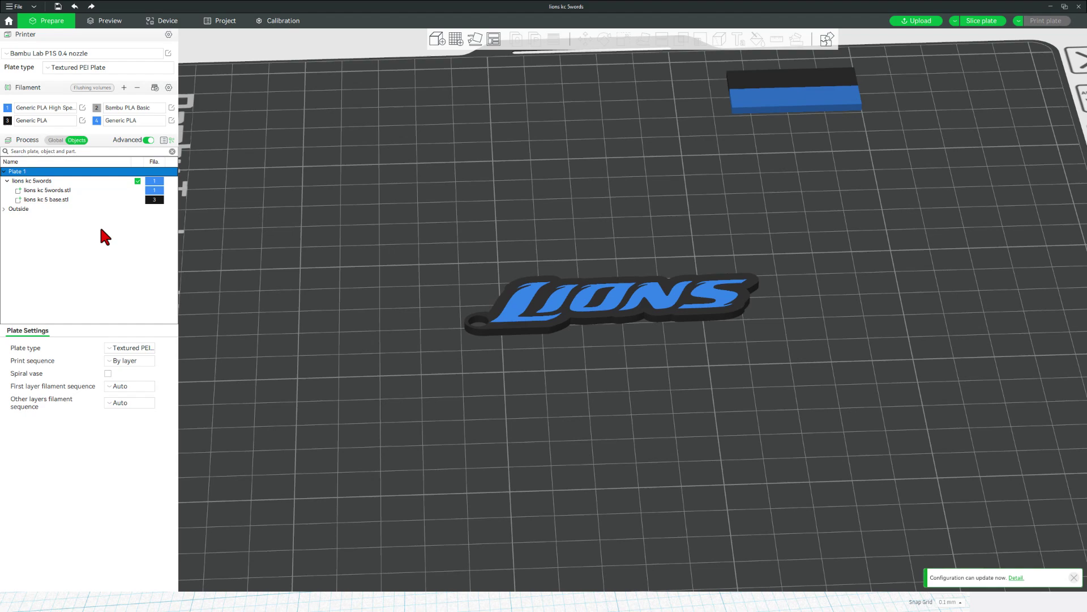
Step: Rotate the LIONS keychain 180° to put the lettering face-down, then set Process back to Global
scroll(643, 389, up, 3)
drag(634, 380, 612, 366)
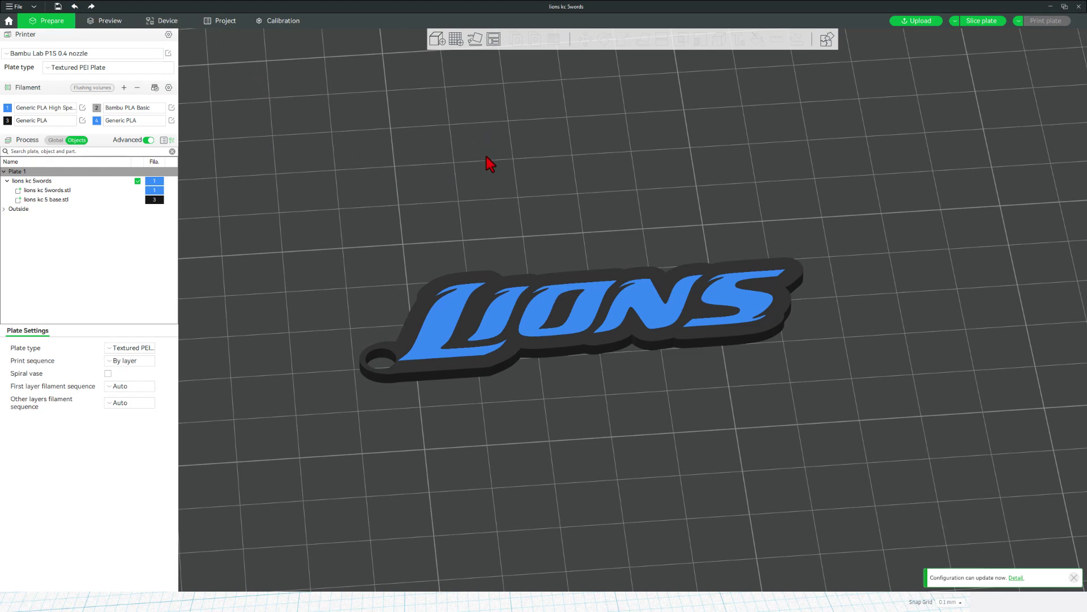
click(459, 295)
click(604, 41)
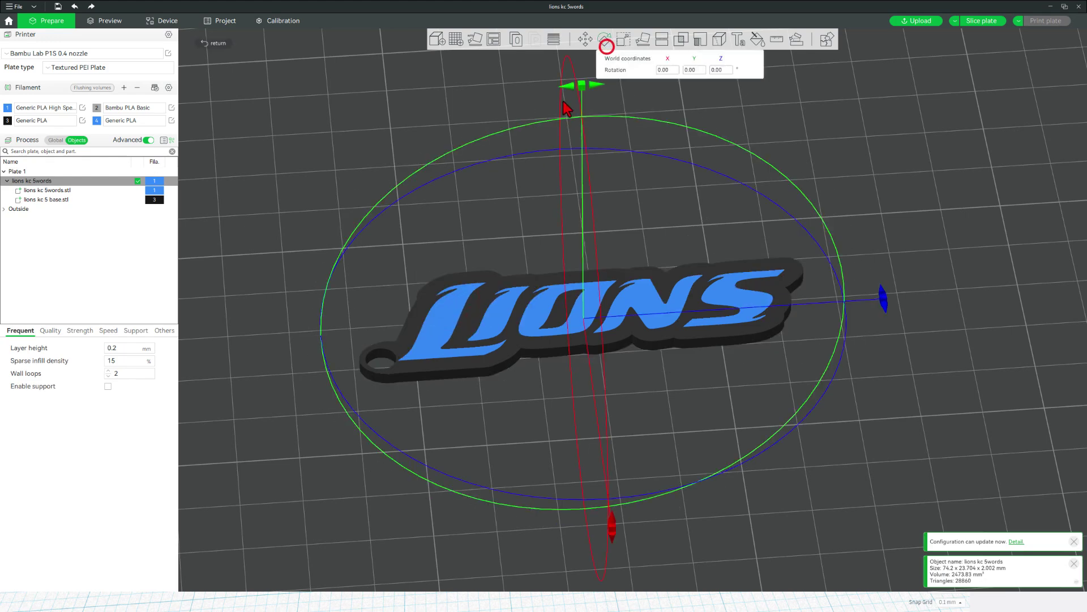
drag(570, 84, 581, 424)
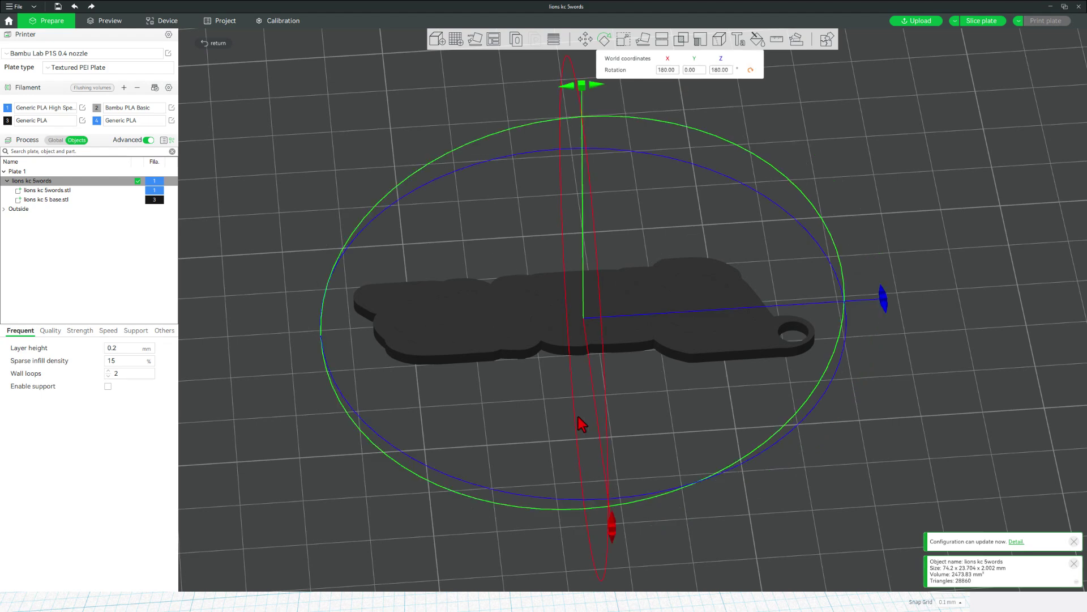
click(56, 140)
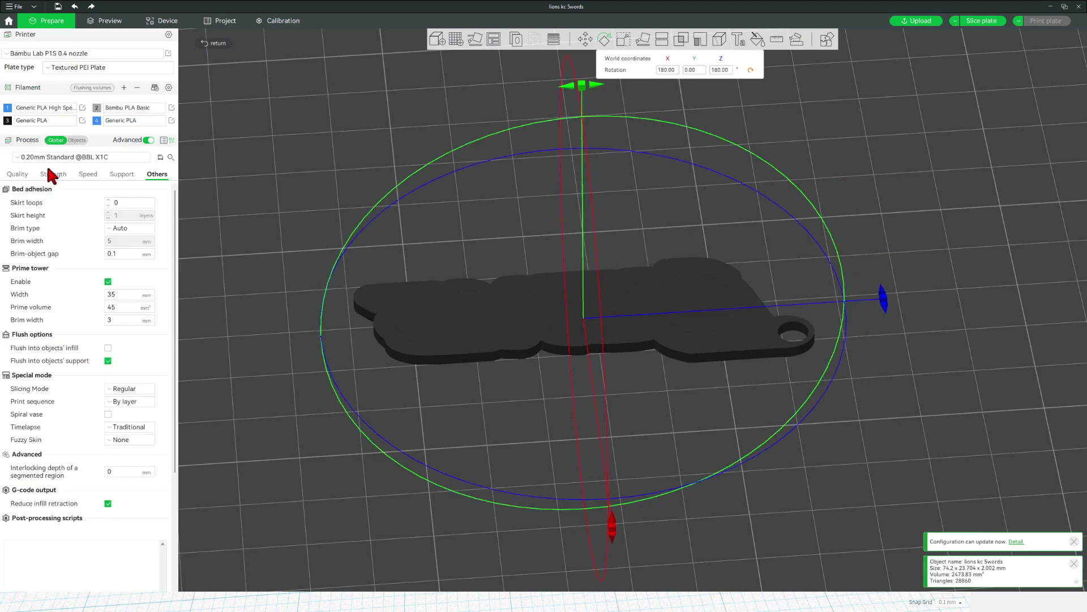
Step: Slice the plate and send the 19m15s, 4.54 g job to the printer with timelapse off
click(975, 22)
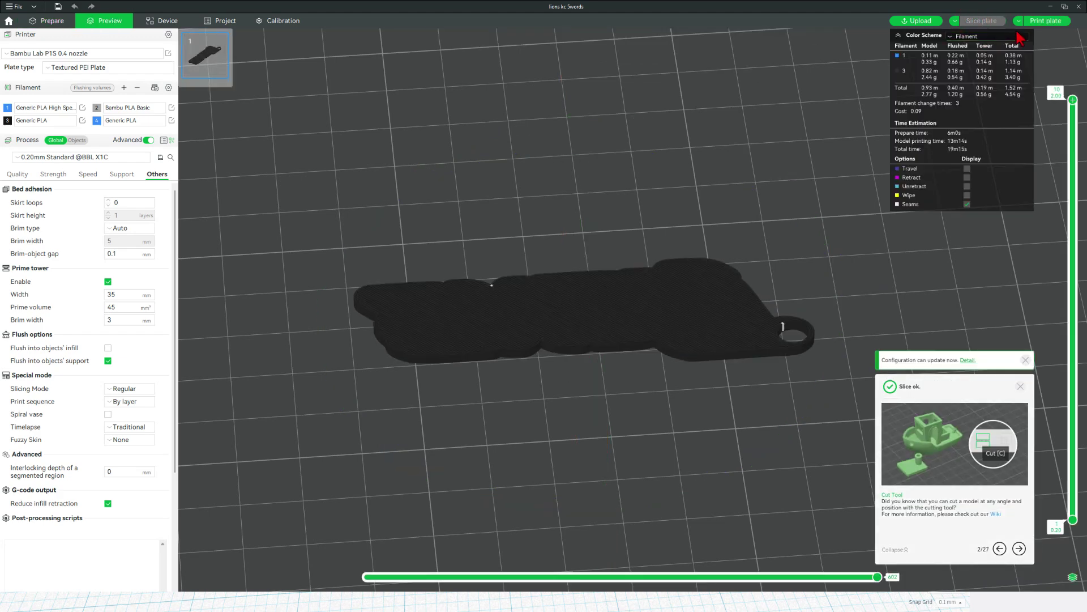
click(1040, 23)
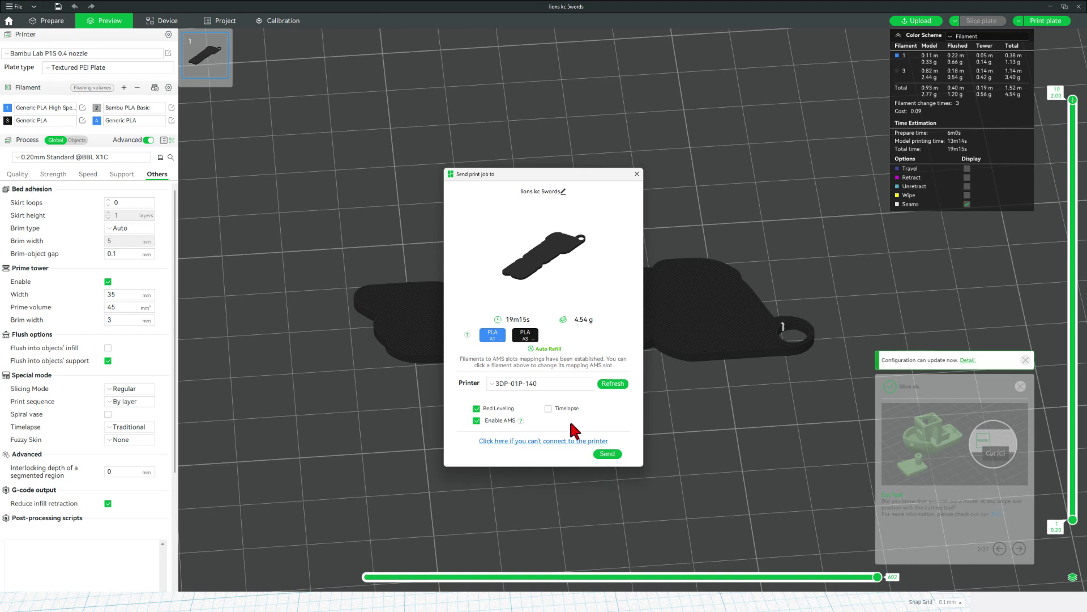
click(548, 408)
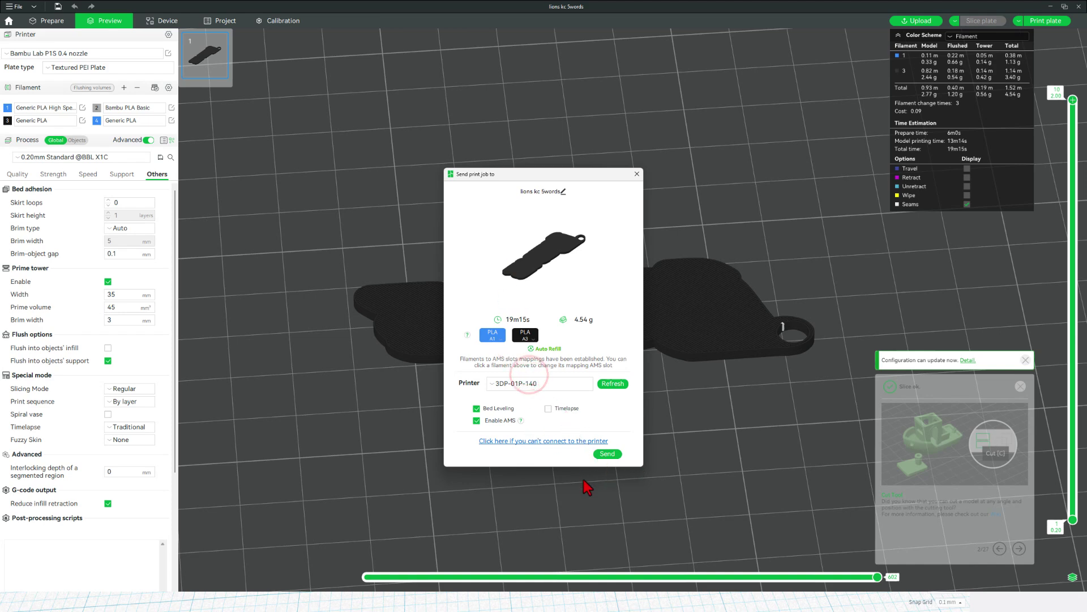
click(613, 455)
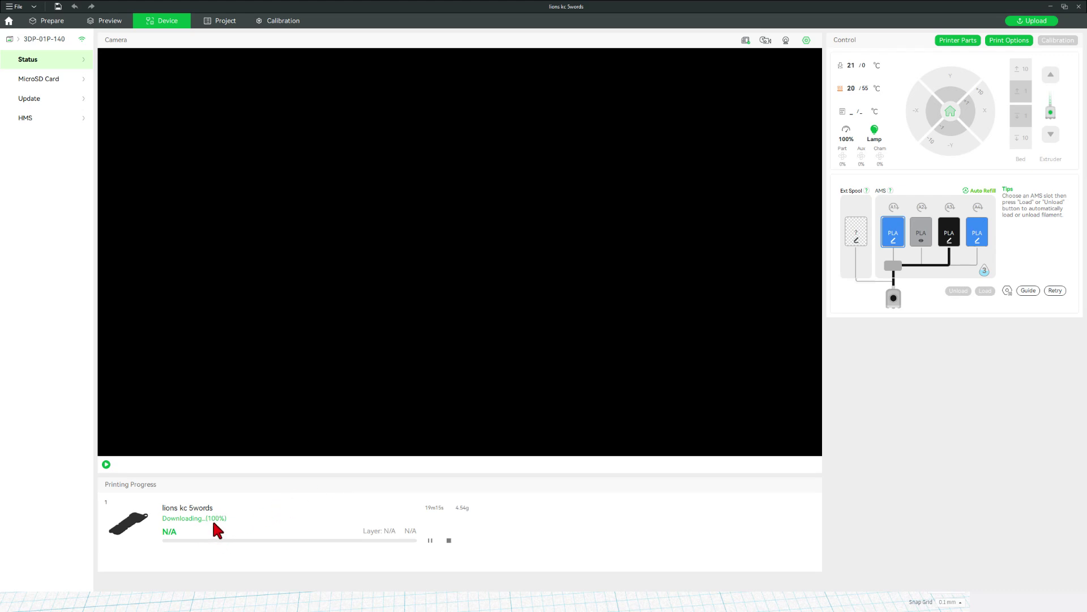
Step: Start the printer's live camera stream to watch the print begin at layer 0/10
click(106, 463)
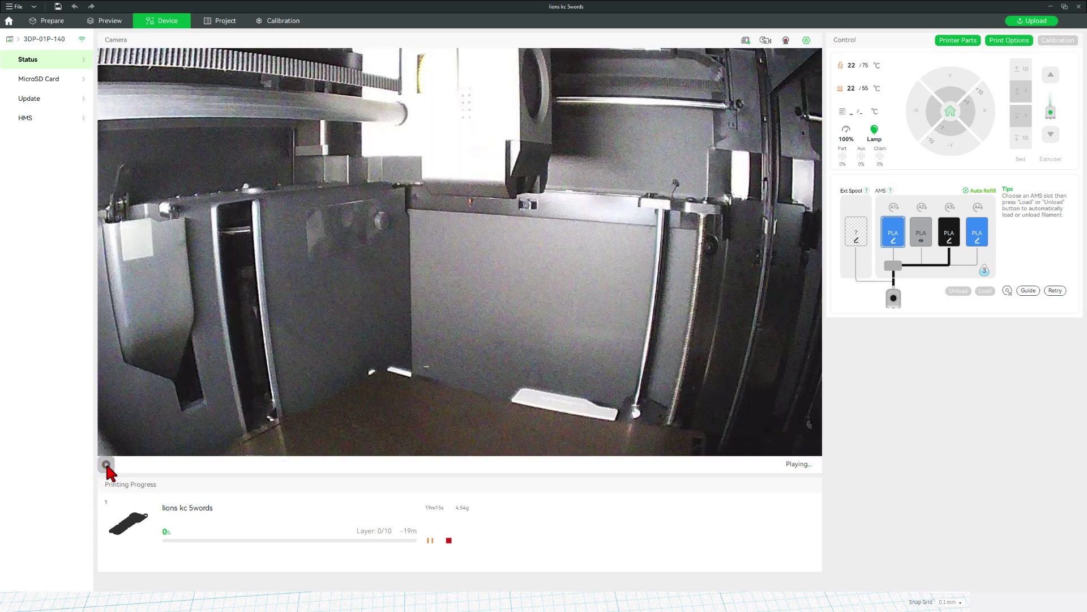